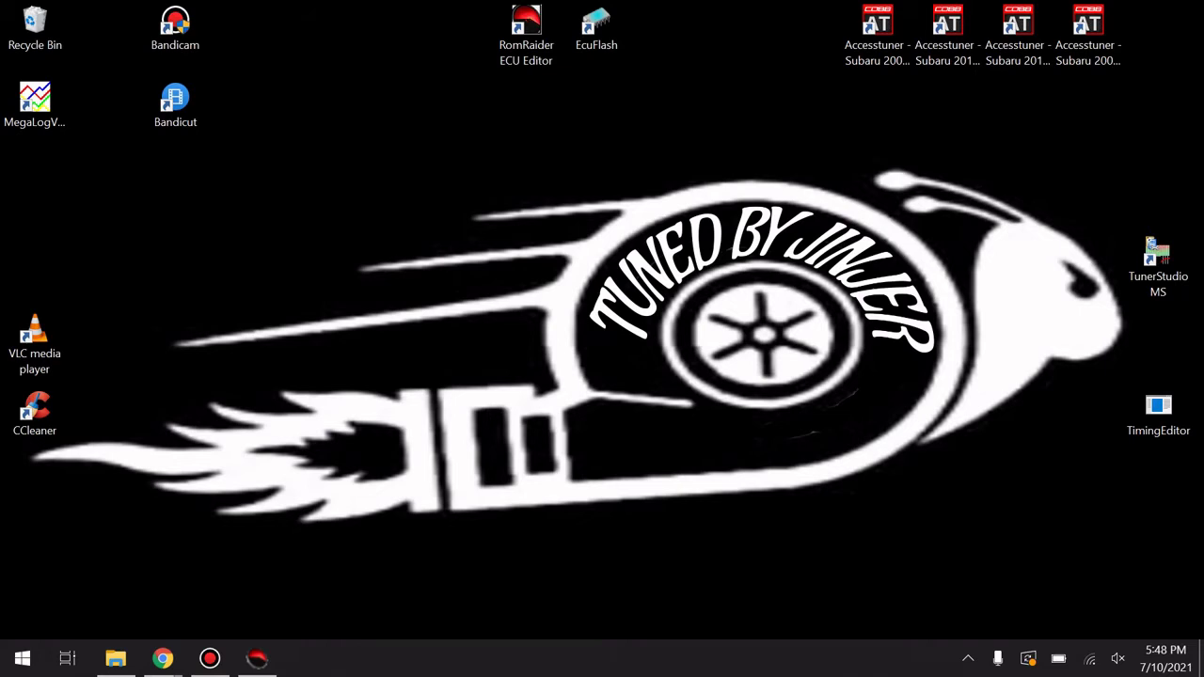
# Switch to RomRaider ECU Editor and close both open ROM images, leg_wrx_c1.hex and Speed Density Base.hex
pyautogui.click(257, 658)
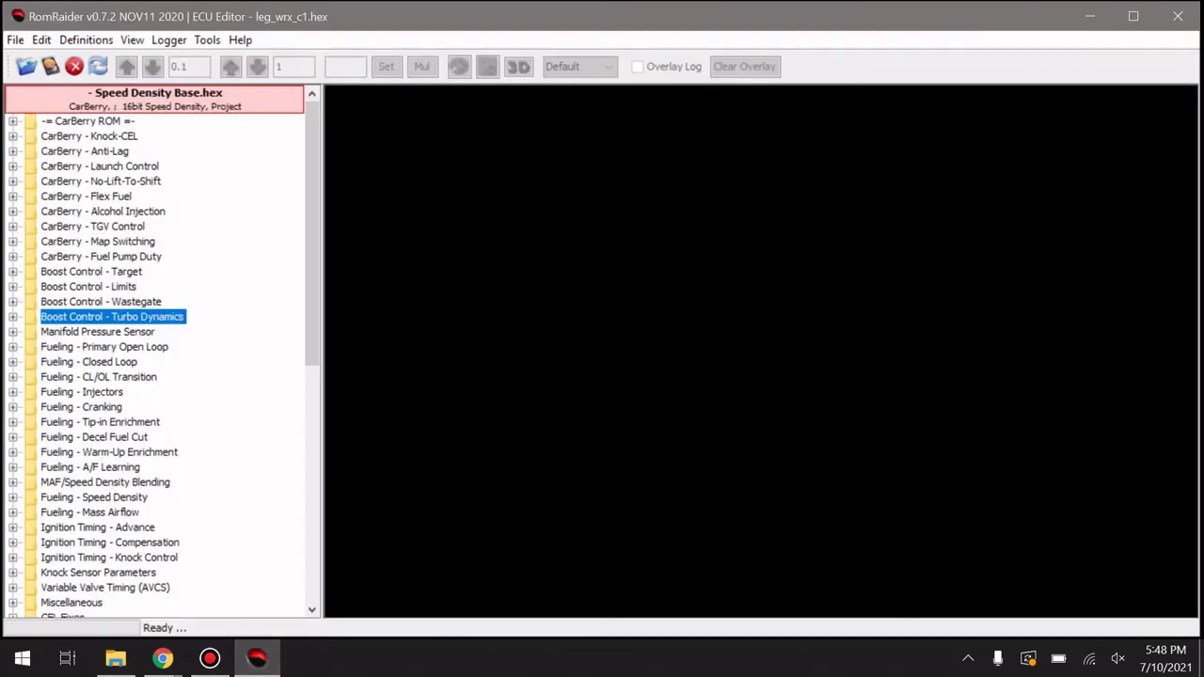
pyautogui.click(16, 40)
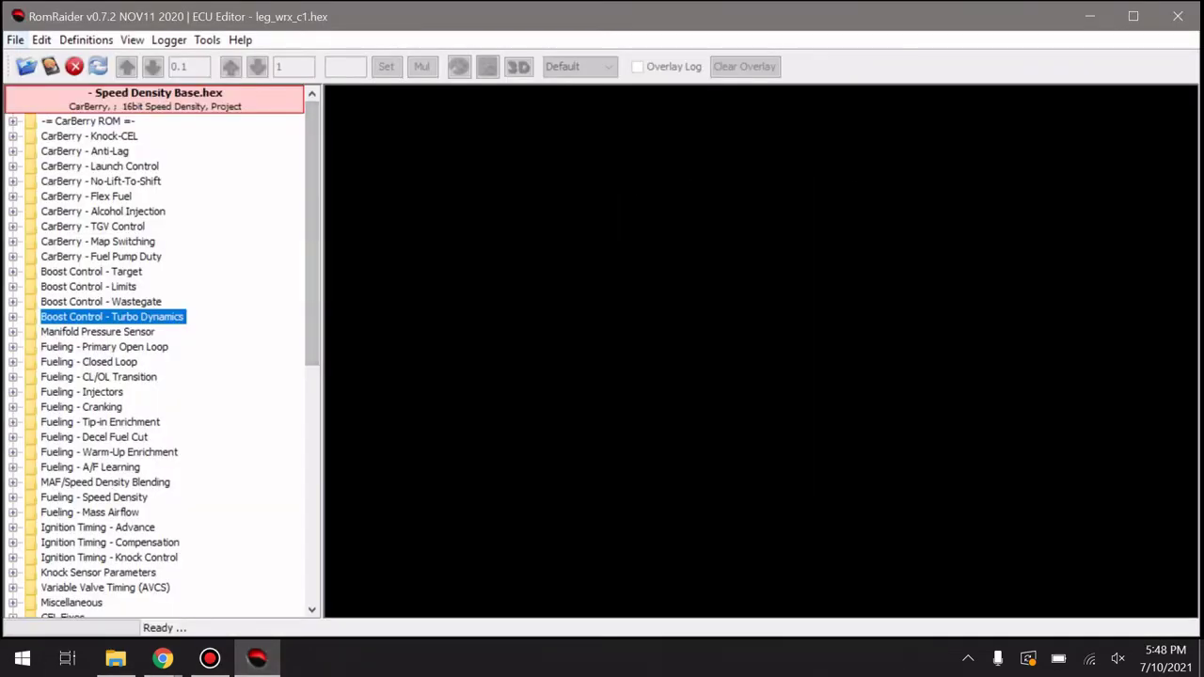
pyautogui.click(87, 147)
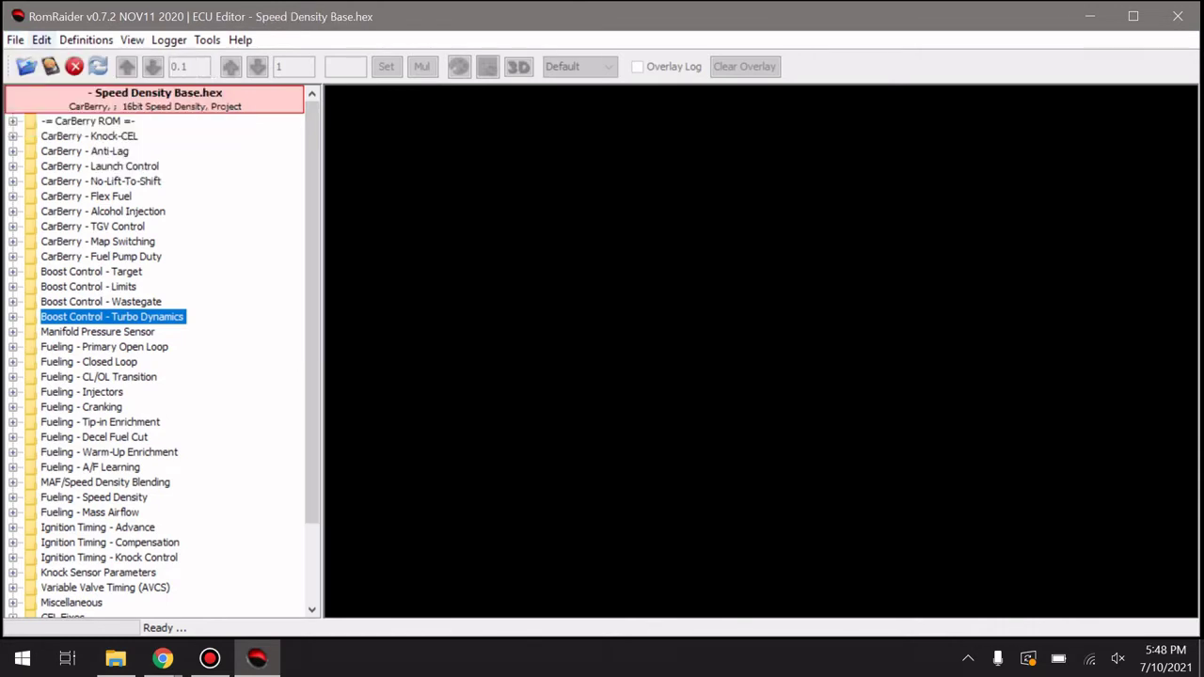
pyautogui.click(16, 40)
pyautogui.click(86, 145)
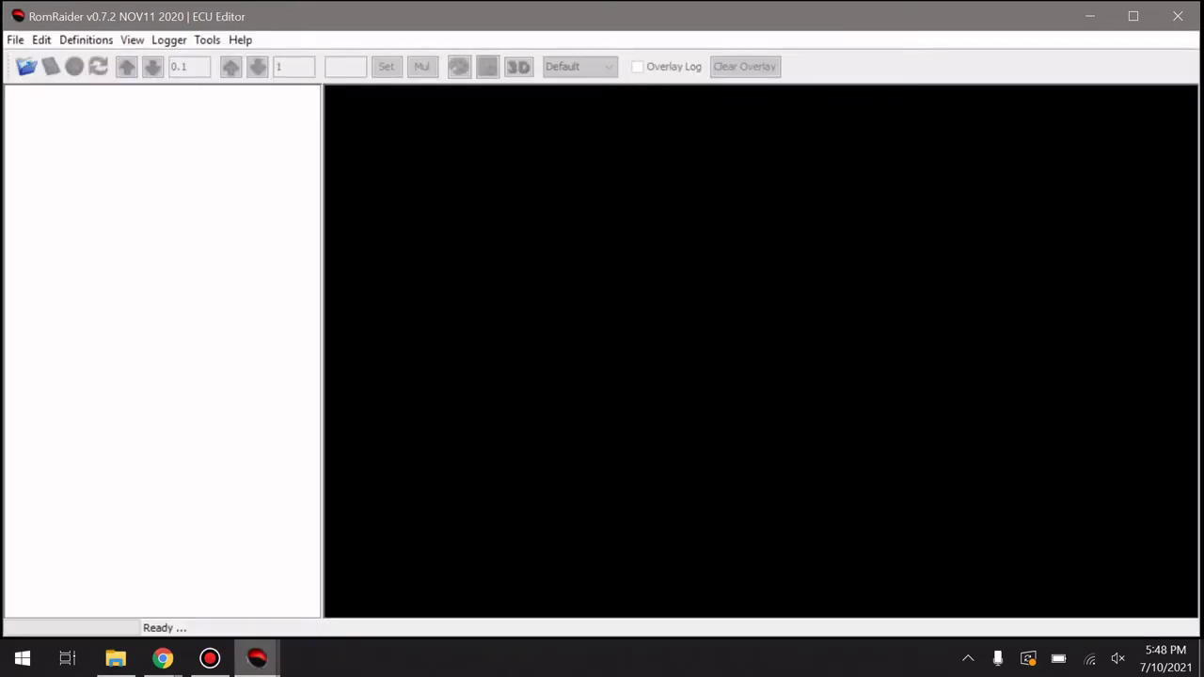
# Switch to the RomRaider ECU/TCU Logger window and add CL/OL Fueling to the logged parameters
pyautogui.click(257, 658)
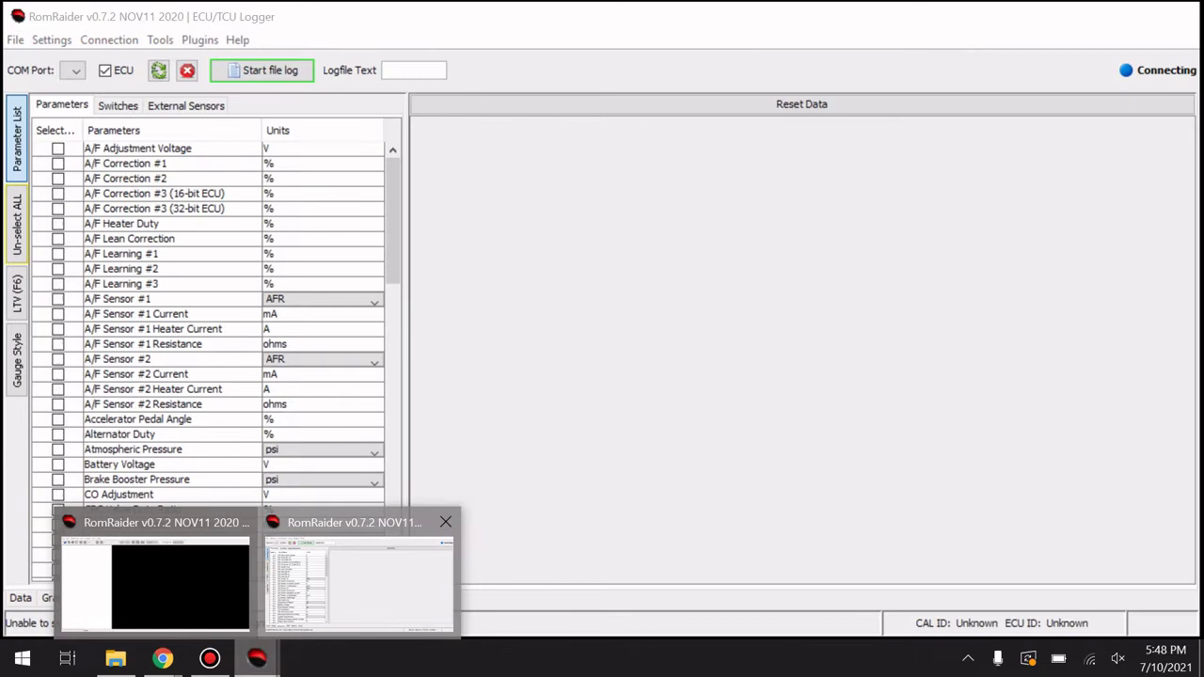
pyautogui.click(358, 574)
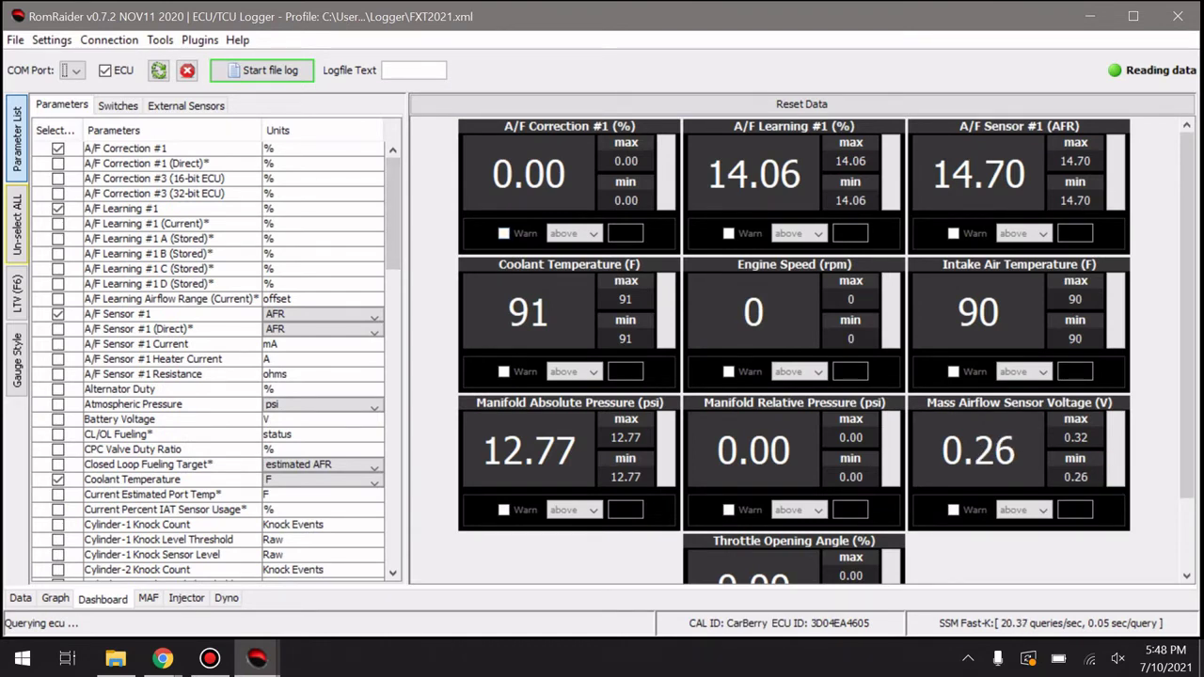
pyautogui.scroll(-2, 207, 362)
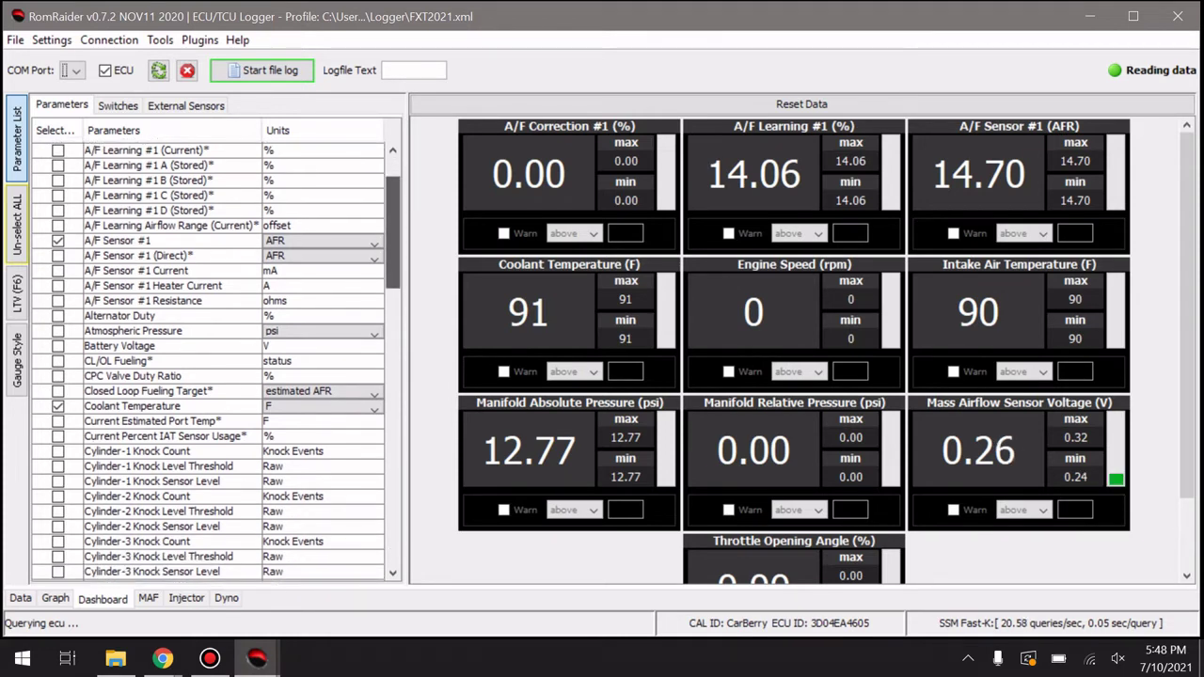
pyautogui.scroll(-1, 209, 361)
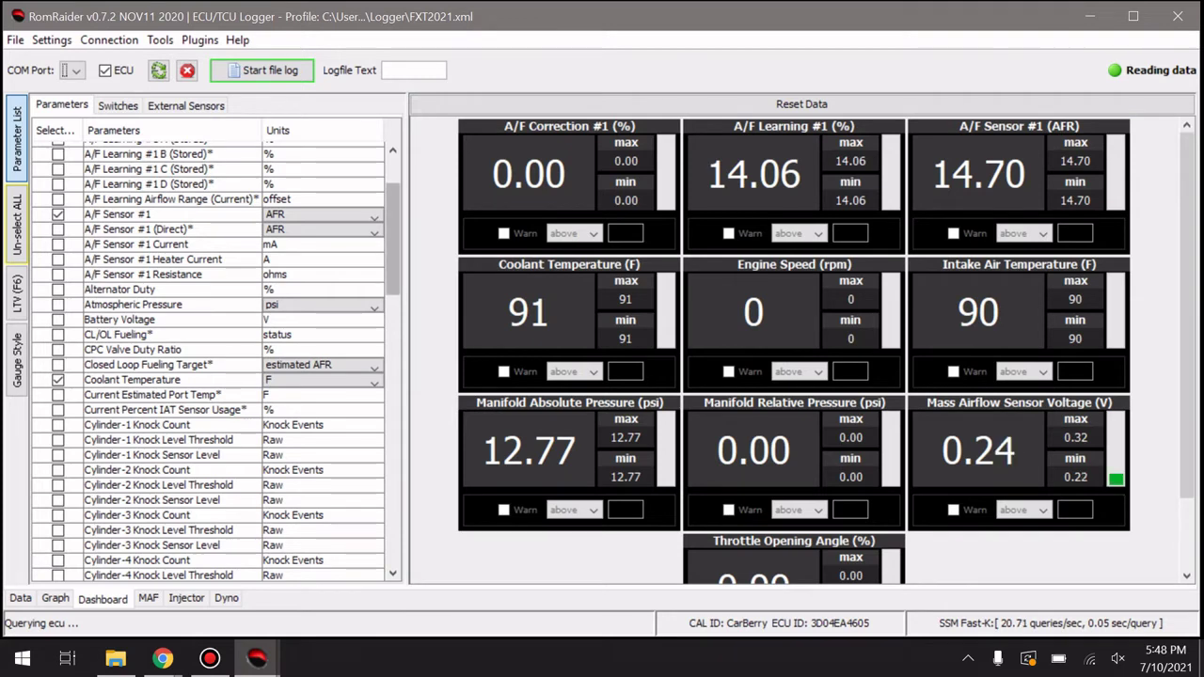
pyautogui.moveTo(393, 239); pyautogui.dragTo(393, 213)
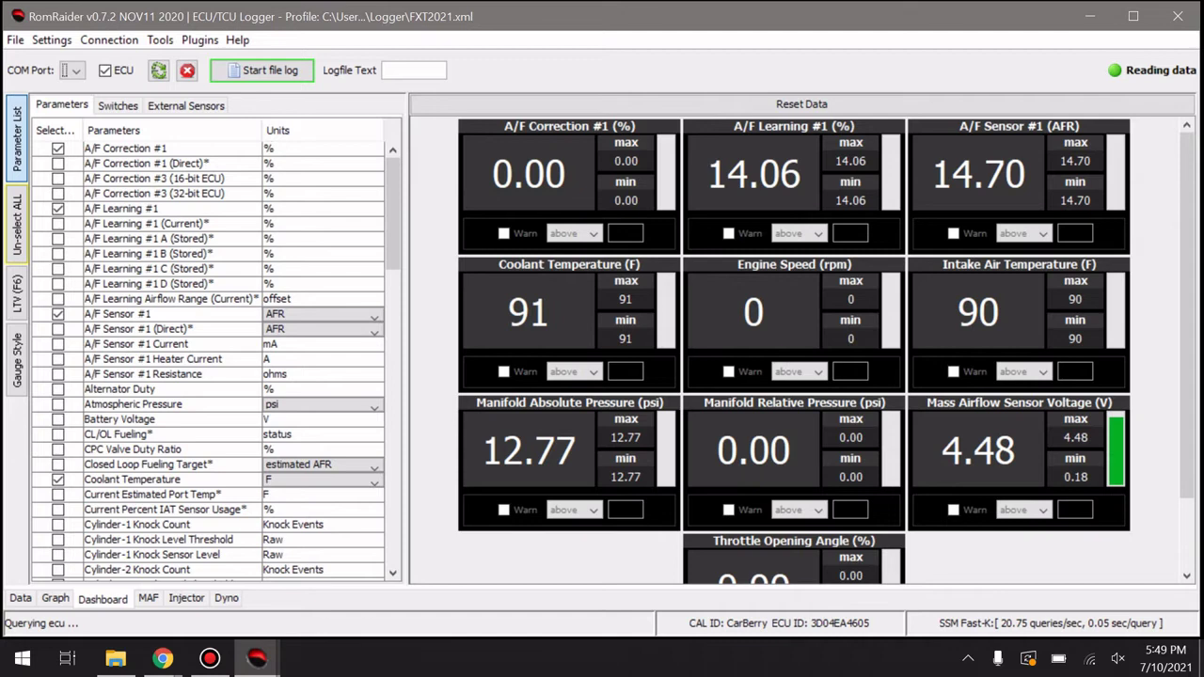
pyautogui.click(57, 433)
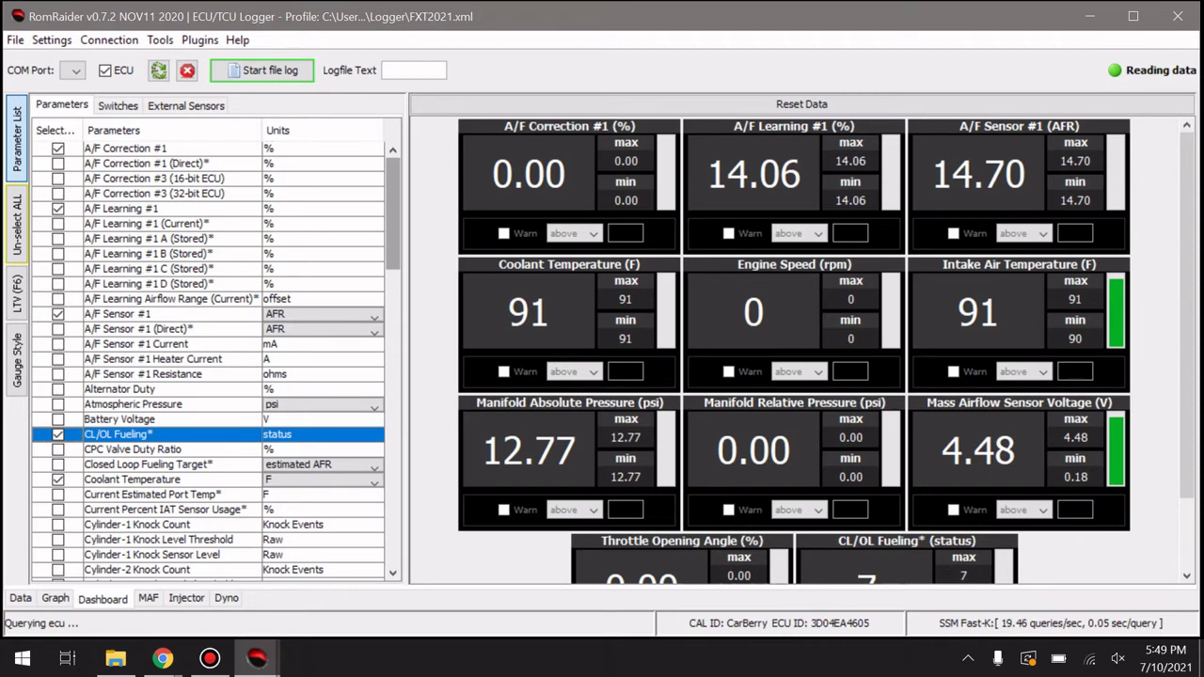
# Add Engine Load and Ethanol Content to the logged parameters and check their gauges on the dashboard
pyautogui.scroll(-4, 216, 362)
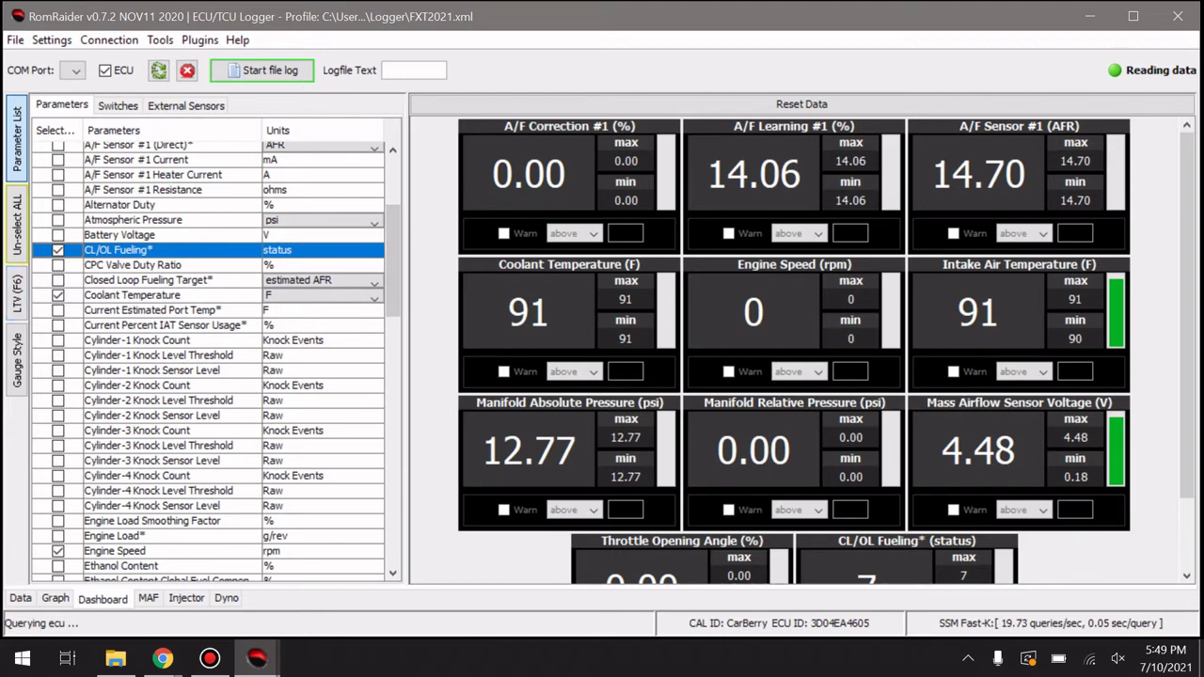
pyautogui.scroll(-2, 207, 361)
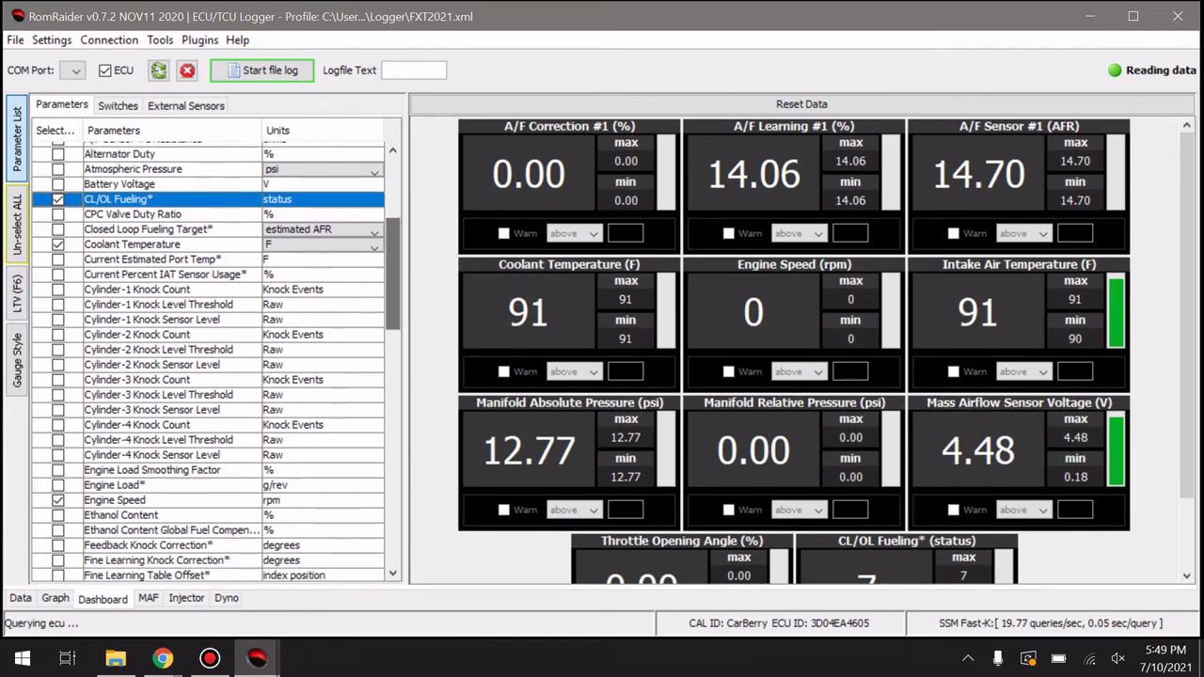
pyautogui.scroll(-5, 207, 361)
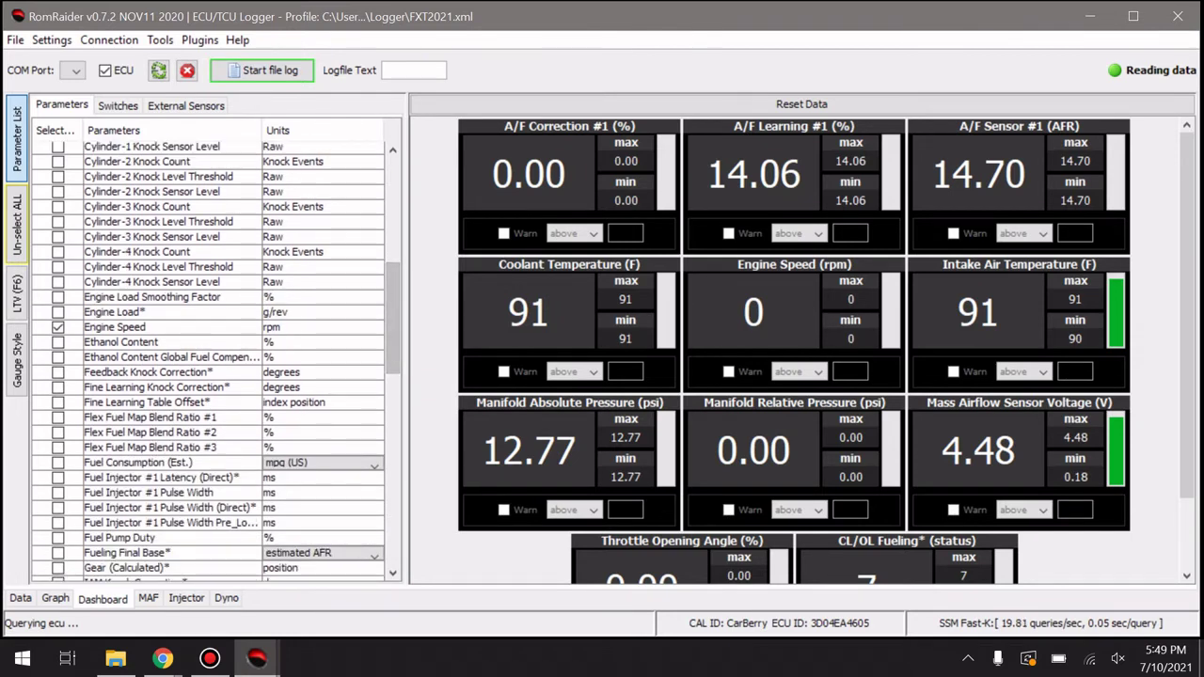
pyautogui.click(57, 311)
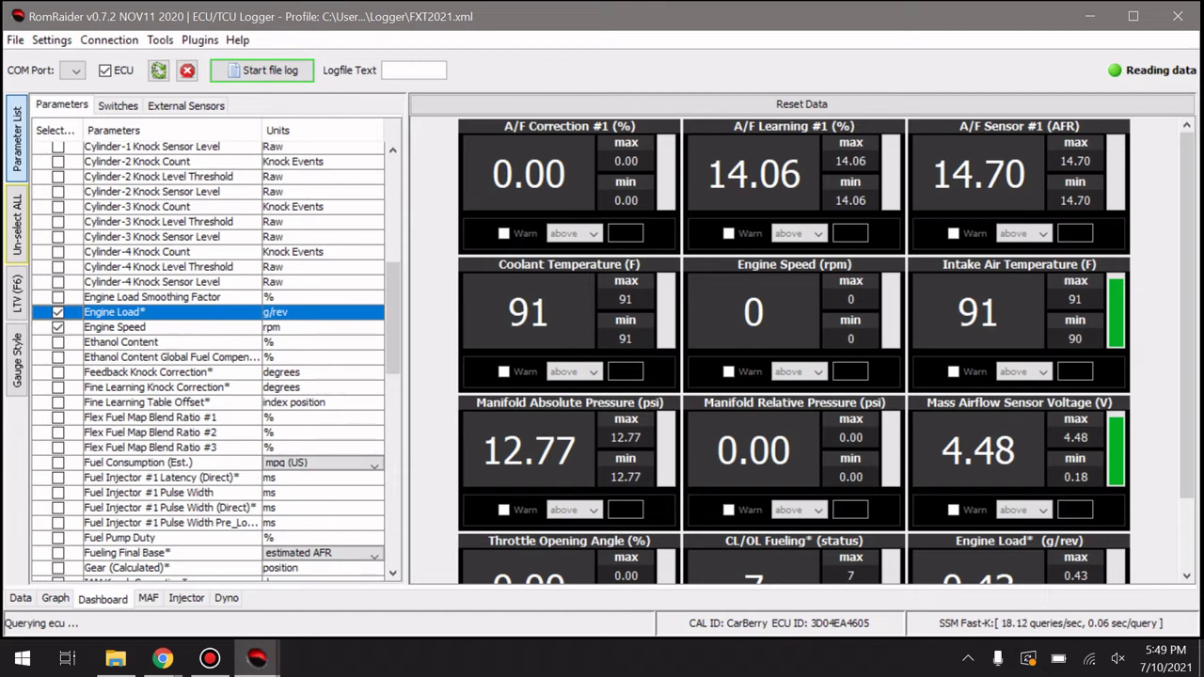
pyautogui.click(58, 341)
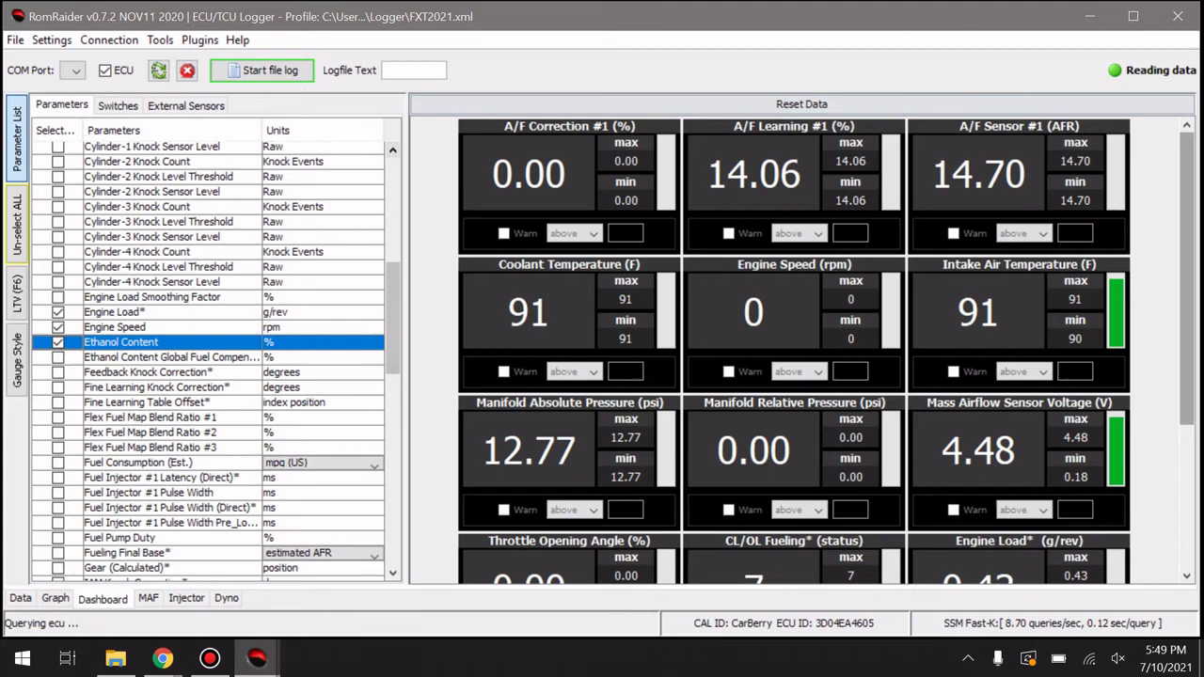
pyautogui.moveTo(1186, 278); pyautogui.dragTo(1186, 417)
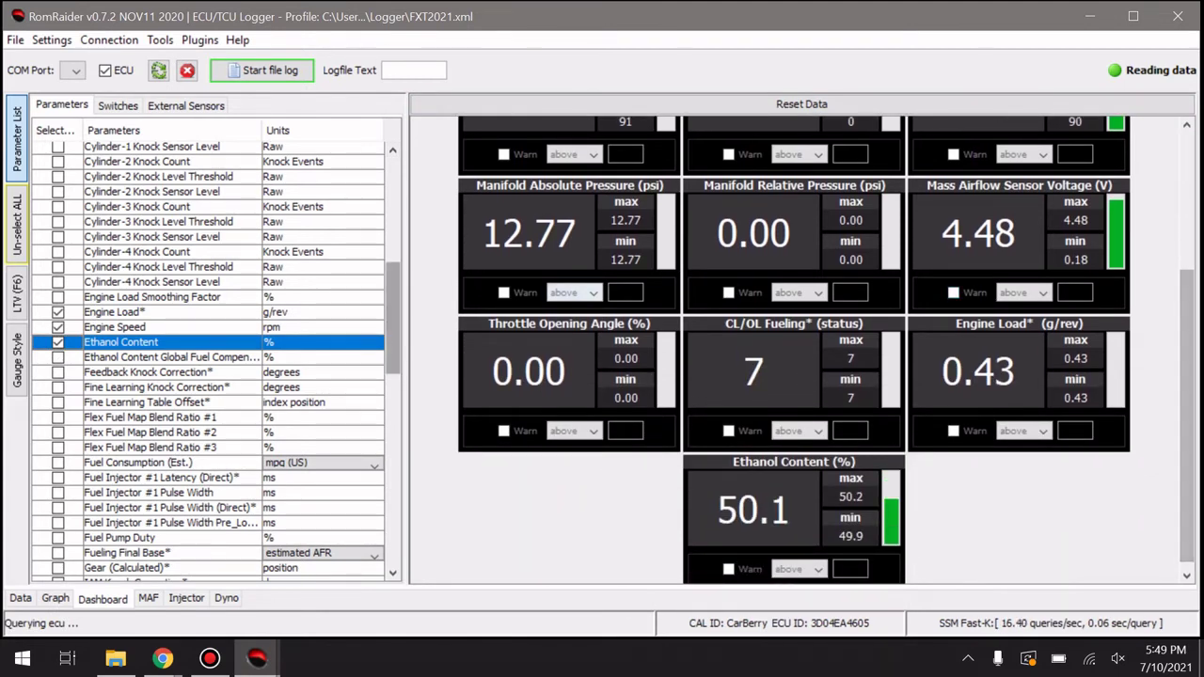
# Add Feedback Knock Correction and Fine Learning Knock Correction to the logged parameters
pyautogui.scroll(-2, 207, 357)
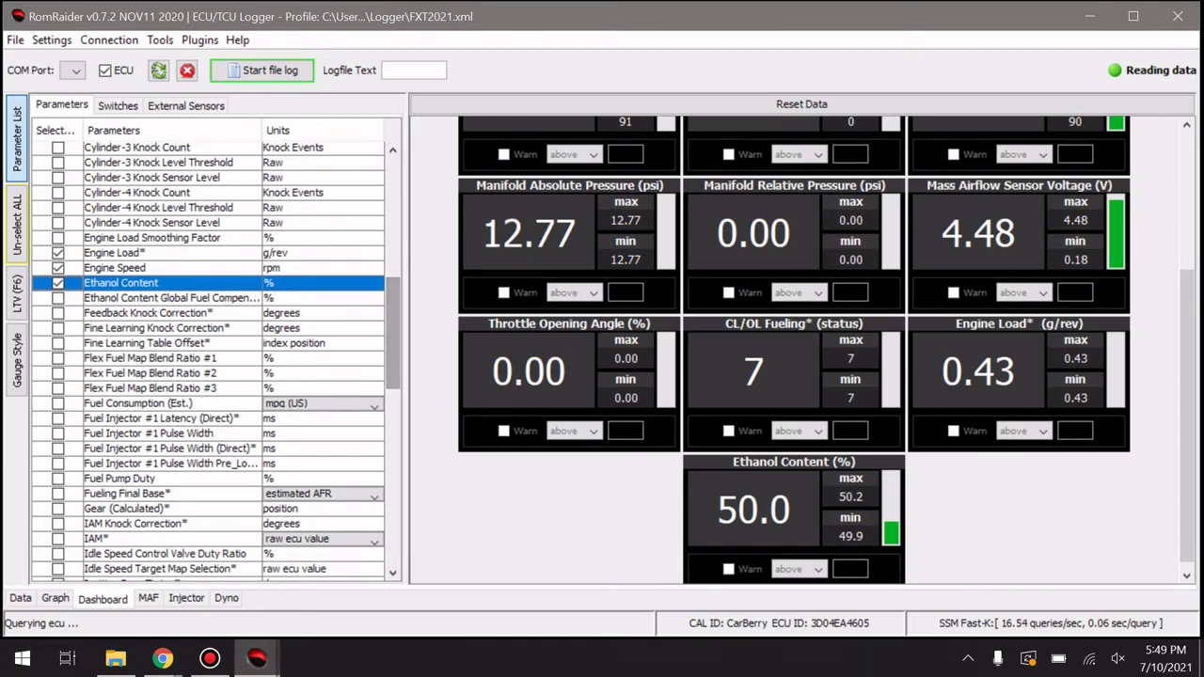
pyautogui.click(57, 313)
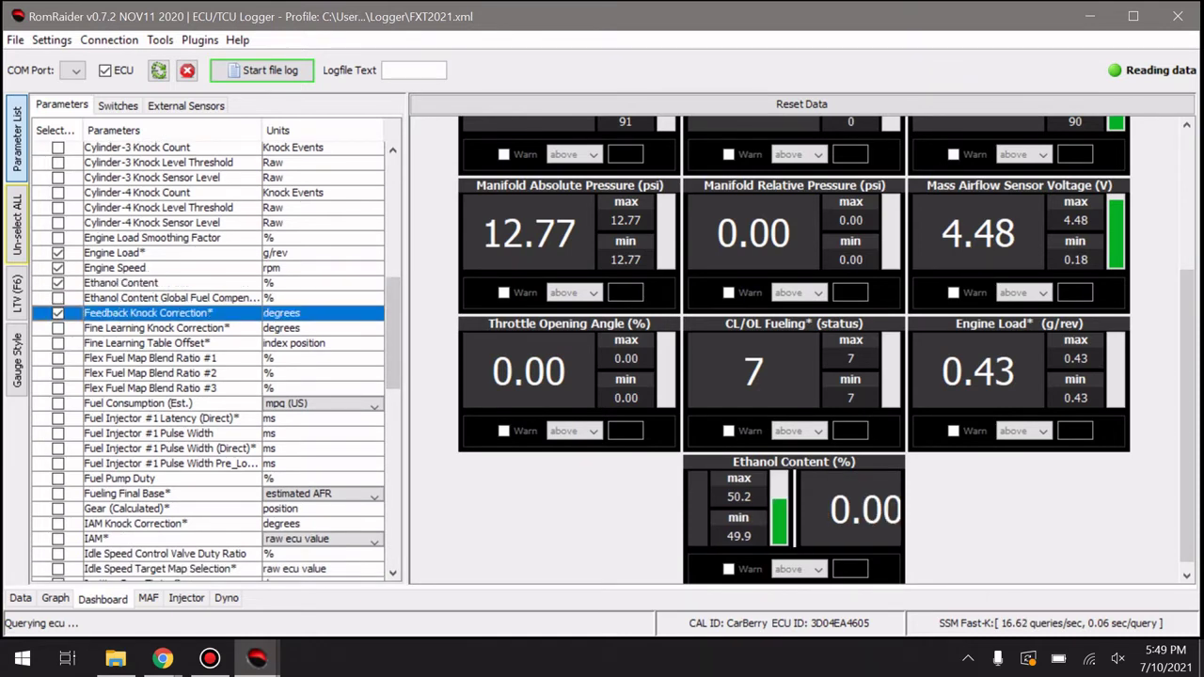
pyautogui.click(57, 327)
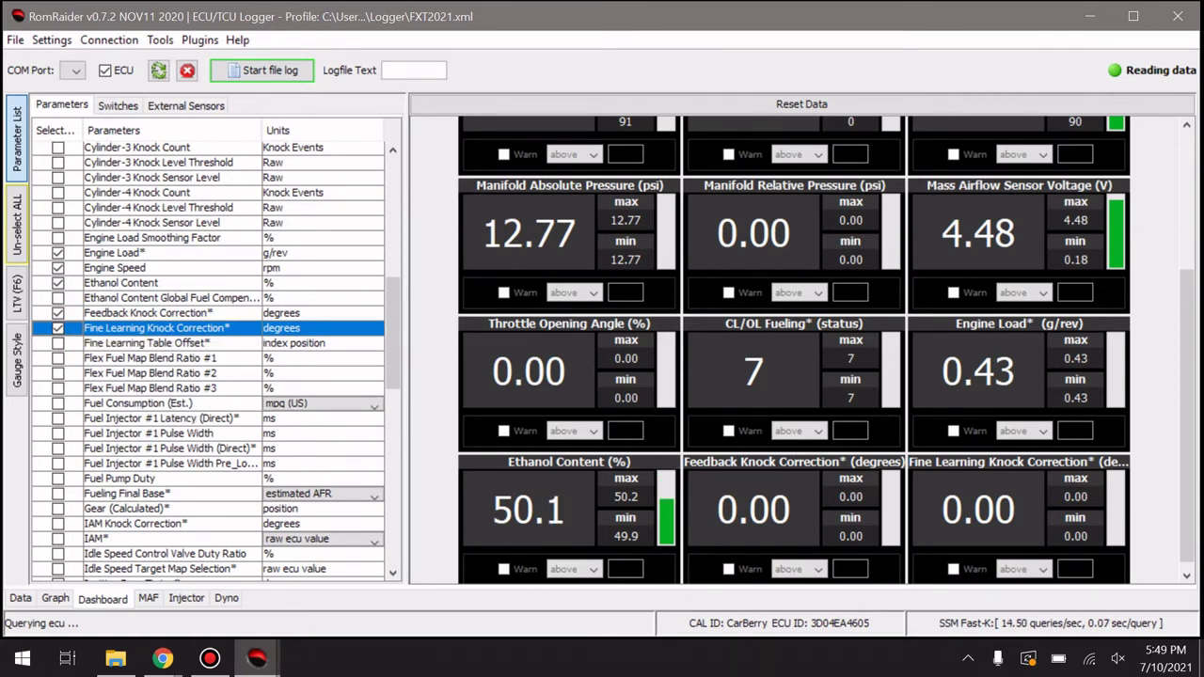
# Add Fueling Final Base, in estimated AFR, and Injector Duty Cycle to the logged parameters
pyautogui.click(127, 493)
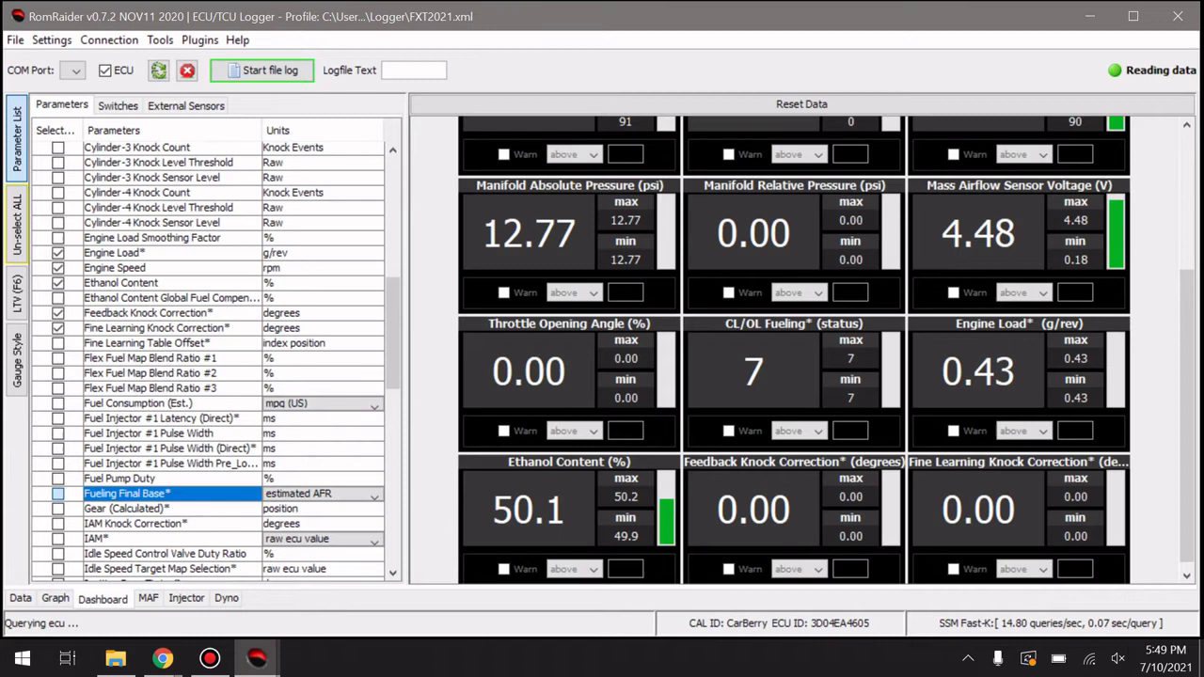
pyautogui.click(58, 492)
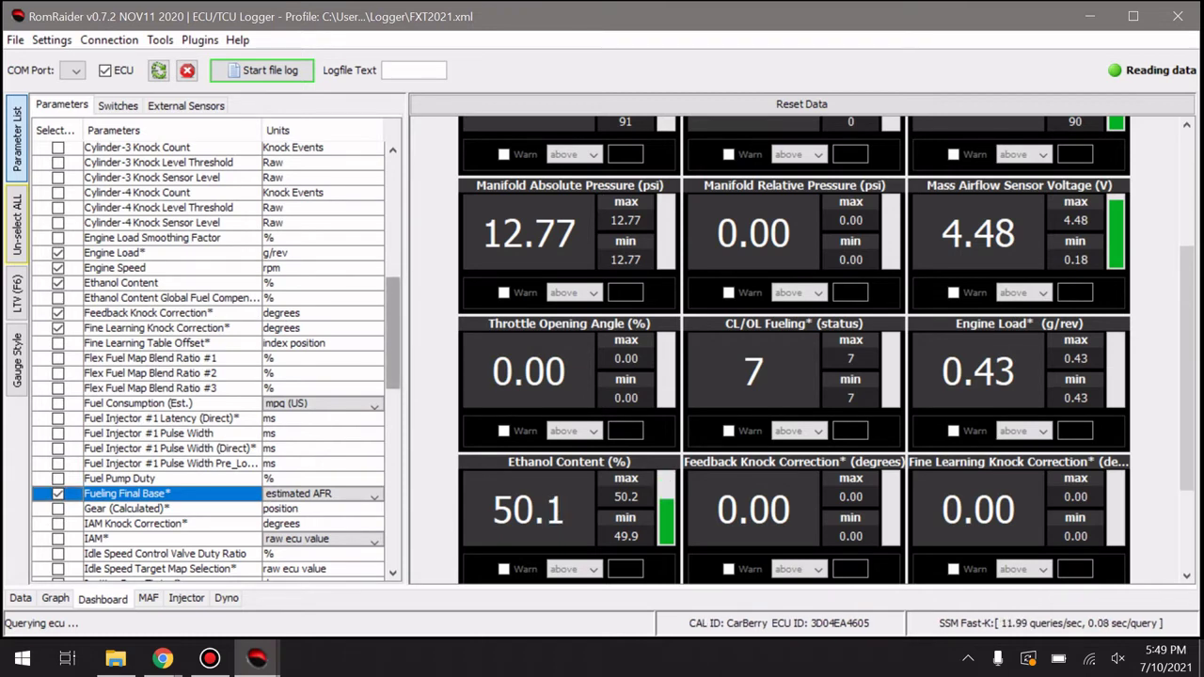
pyautogui.scroll(-4, 216, 361)
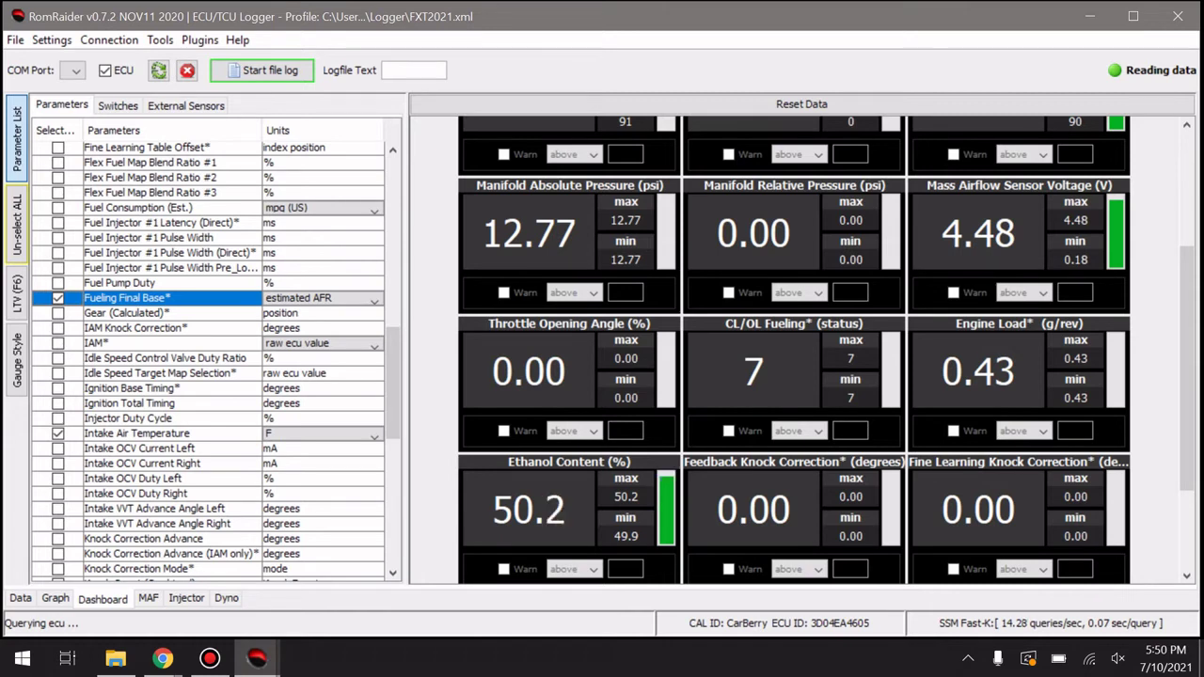
pyautogui.click(57, 418)
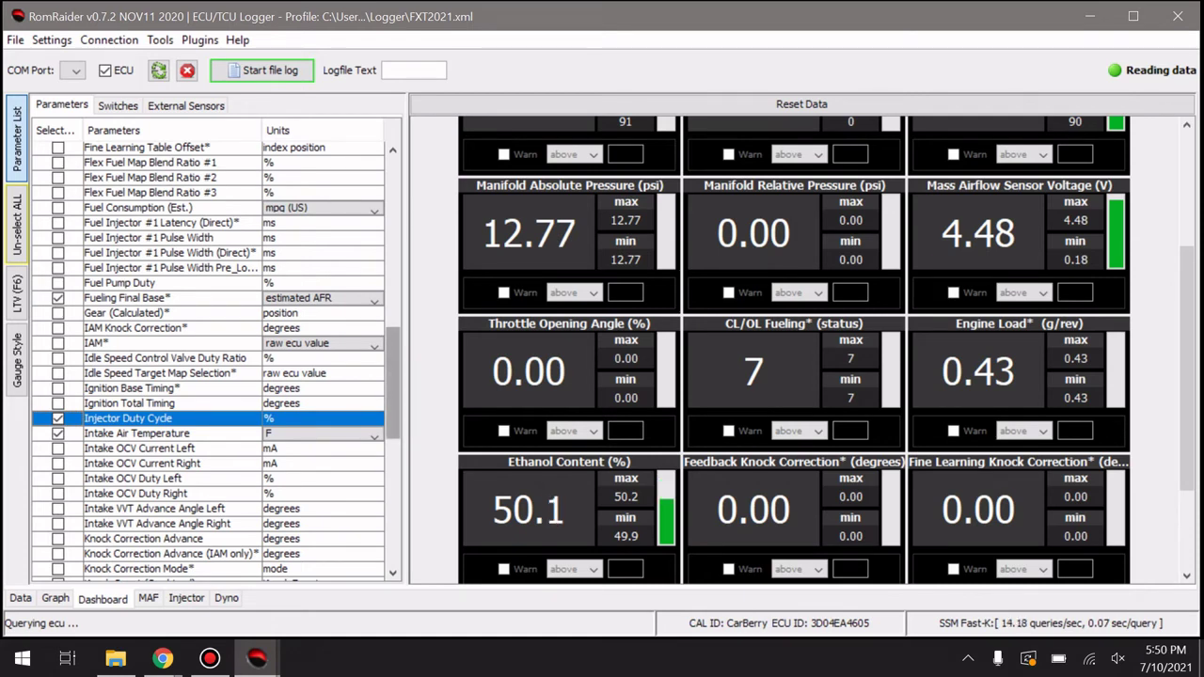
# Add the direct versions of Manifold Absolute Pressure and Manifold Relative Pressure to the logged parameters
pyautogui.scroll(-4, 216, 363)
pyautogui.scroll(-1, 216, 362)
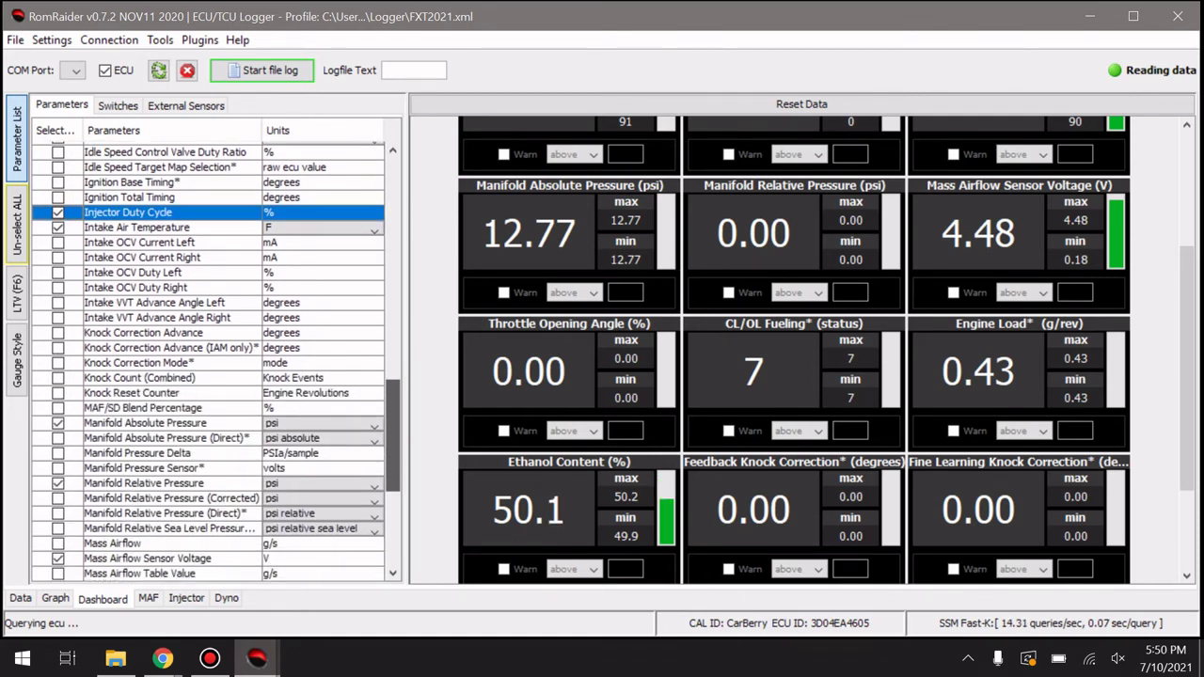
pyautogui.scroll(-2, 216, 362)
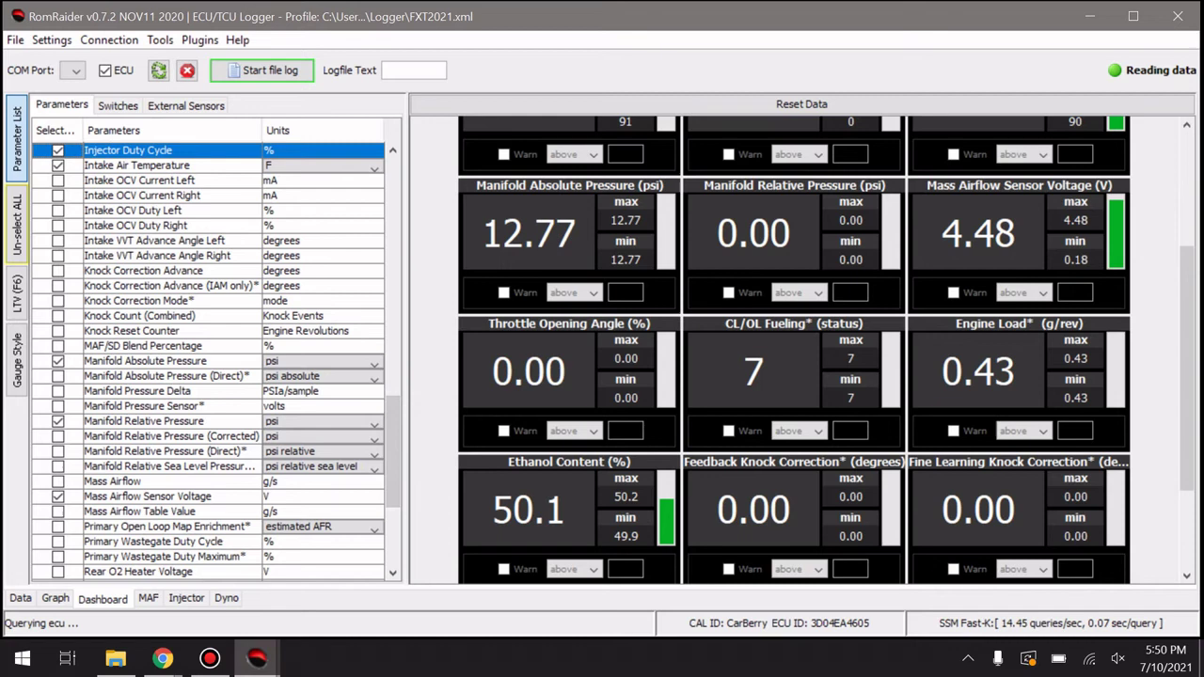
pyautogui.click(58, 376)
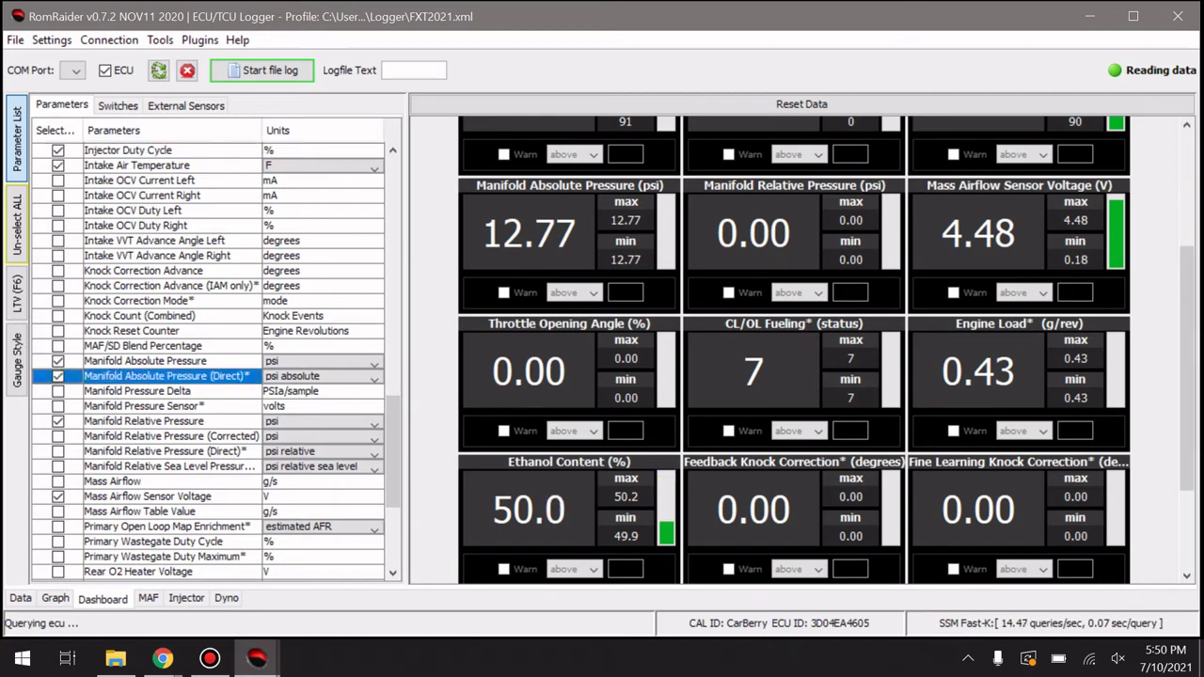
pyautogui.click(164, 451)
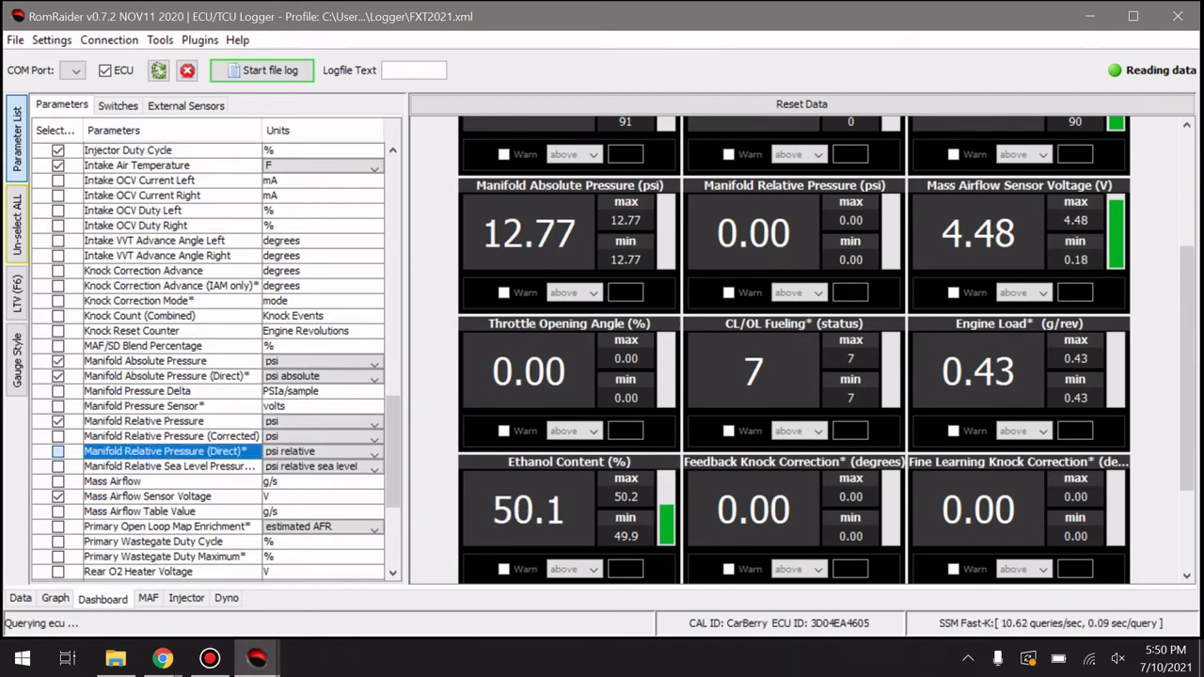
pyautogui.click(57, 451)
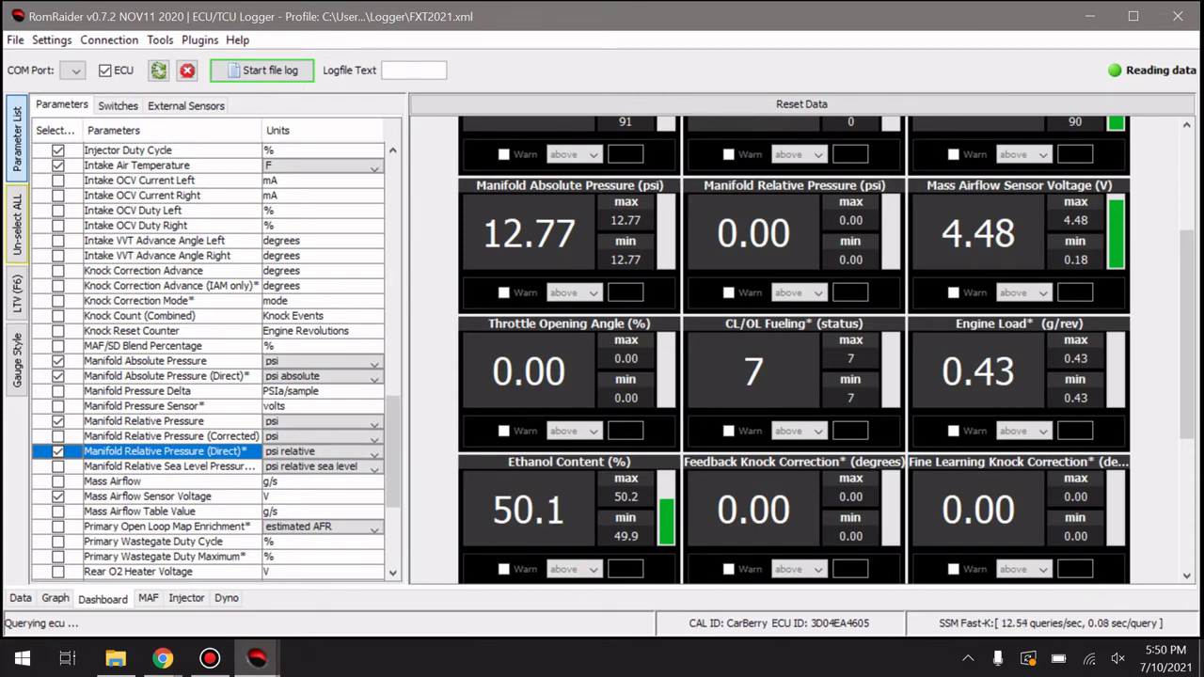
# Remove the standard, non-direct Manifold Relative Pressure and Manifold Absolute Pressure from the logged parameters, and check the remaining dashboard gauges
pyautogui.click(58, 421)
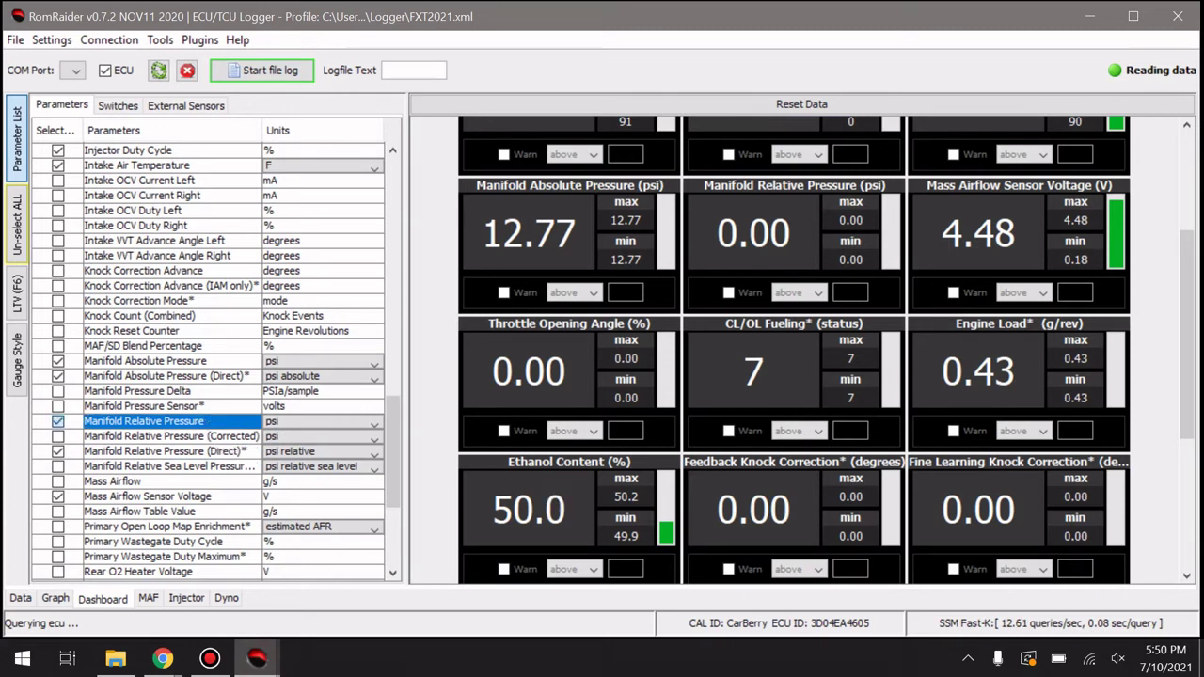
pyautogui.click(58, 361)
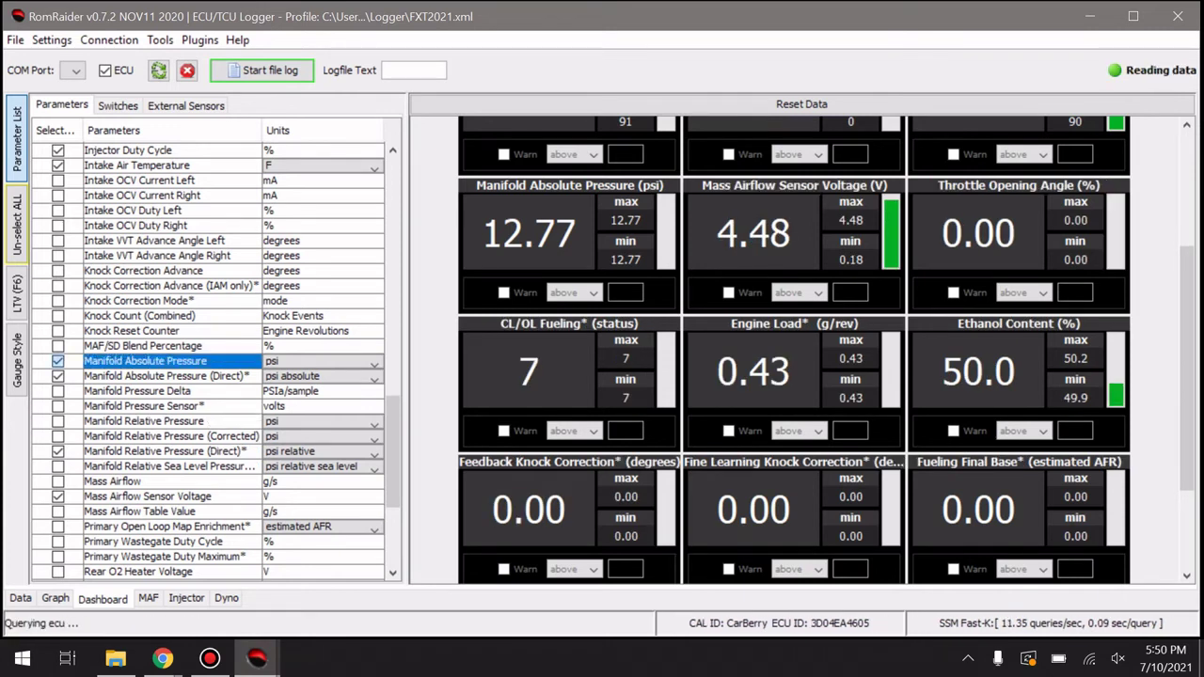
pyautogui.click(57, 360)
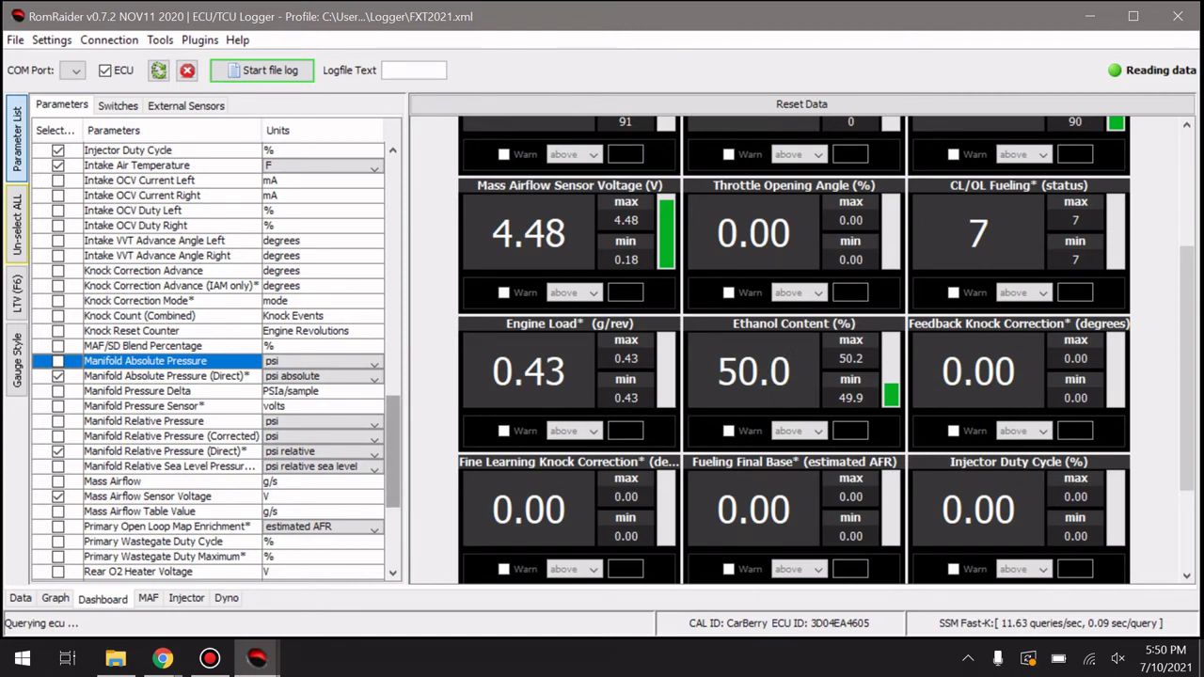
pyautogui.scroll(-2, 394, 461)
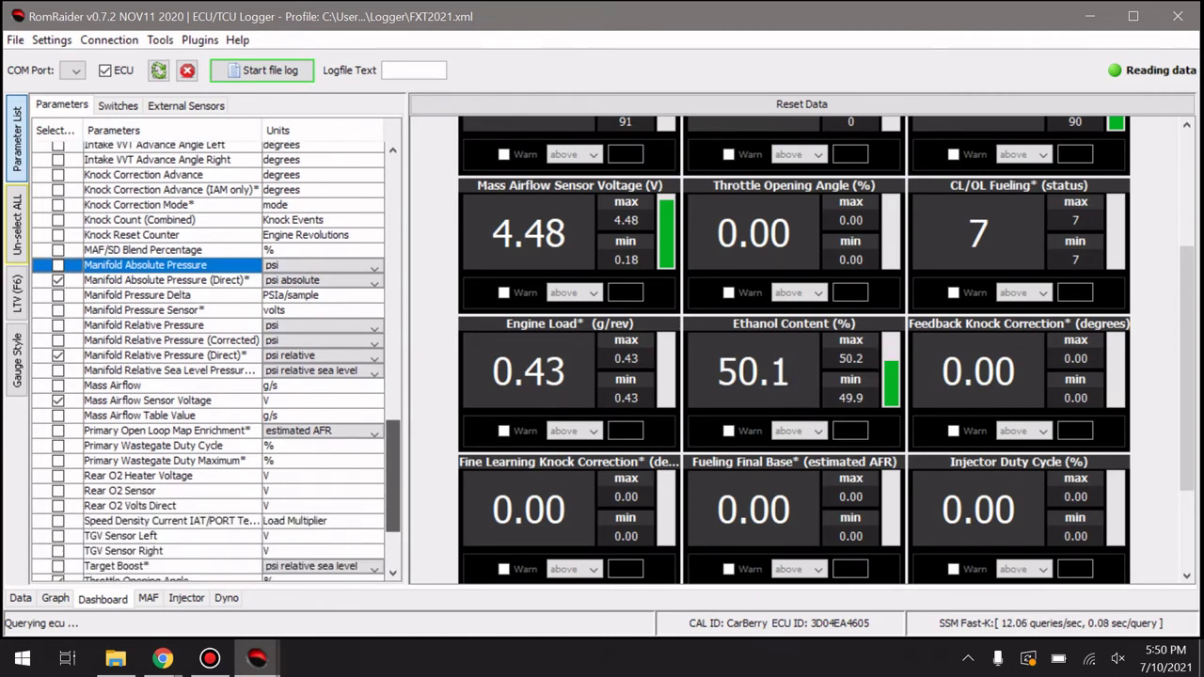
pyautogui.scroll(-1, 216, 362)
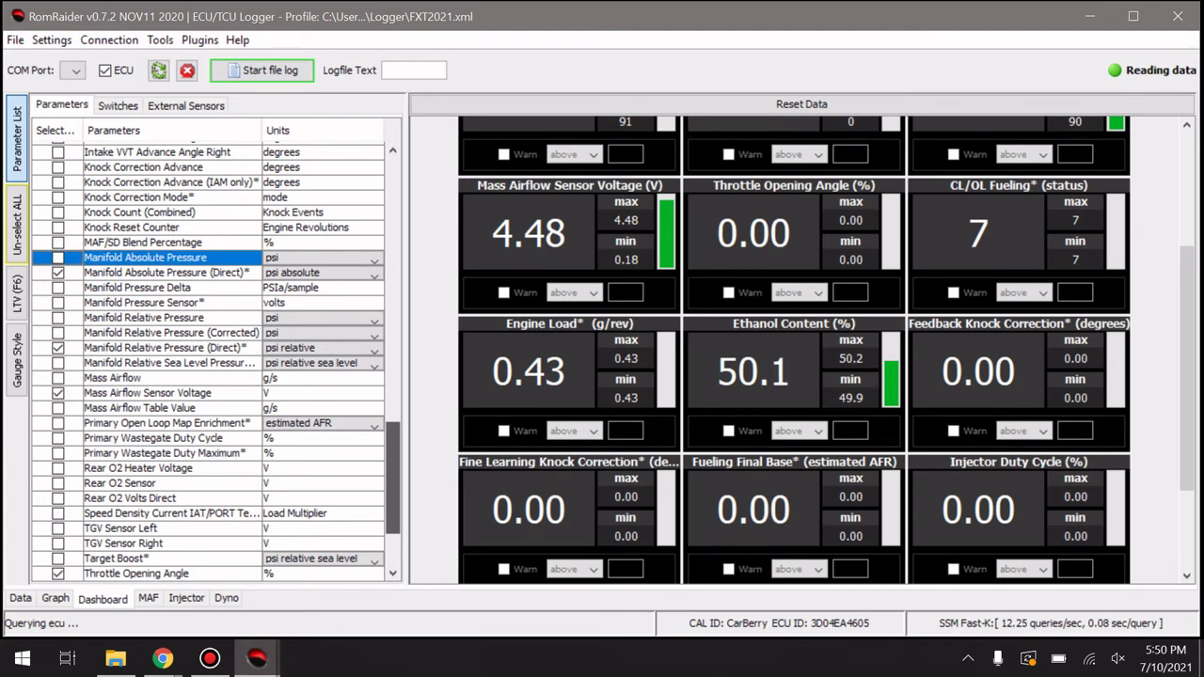
pyautogui.scroll(-1, 216, 363)
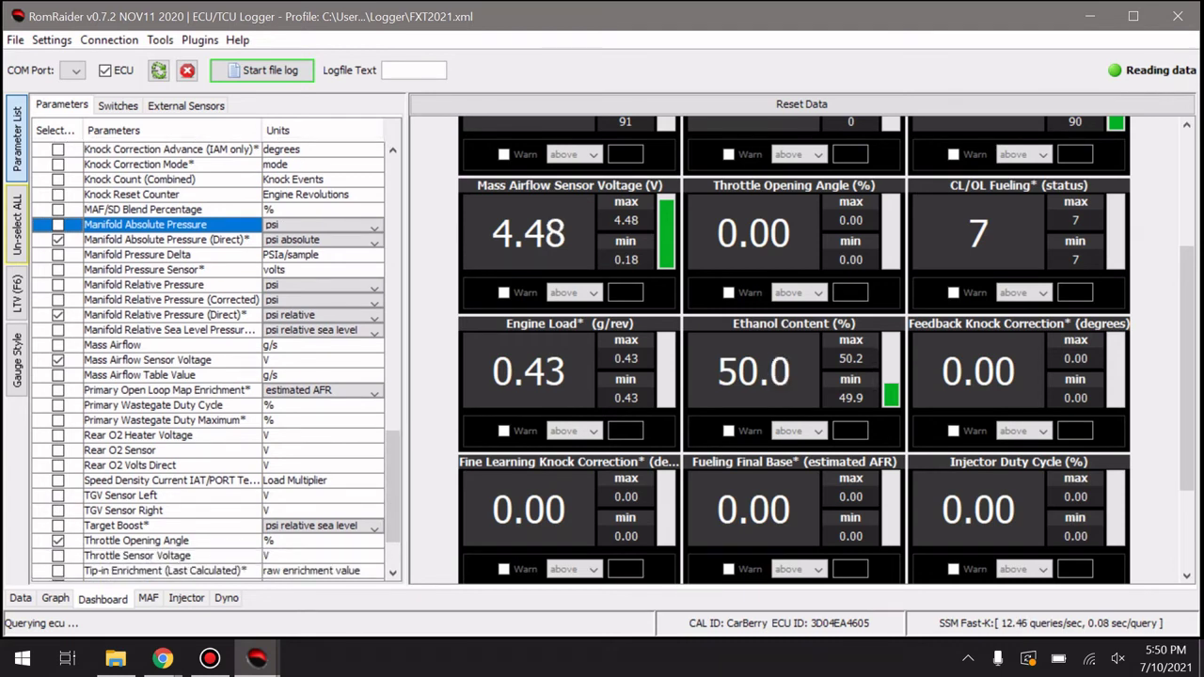
pyautogui.moveTo(1186, 369); pyautogui.dragTo(1186, 446)
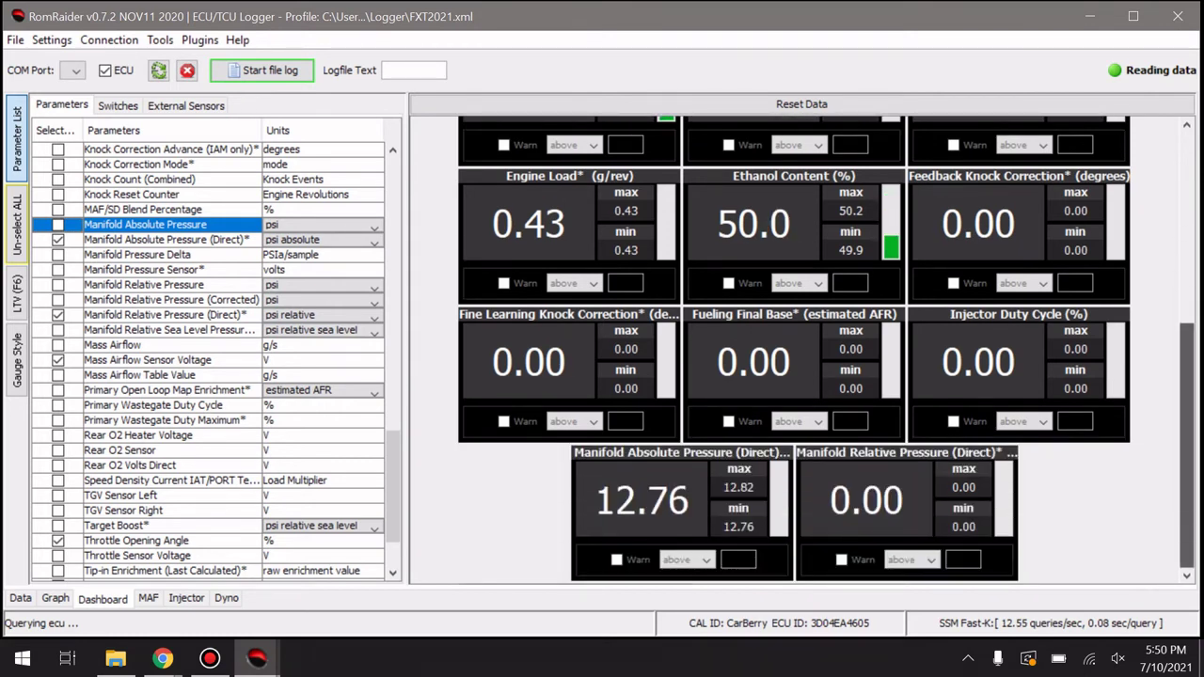
# Add Turbo Dynamics Integral Cumulative and Turbo Dynamics Proportional to the logged parameters
pyautogui.scroll(3, 795, 351)
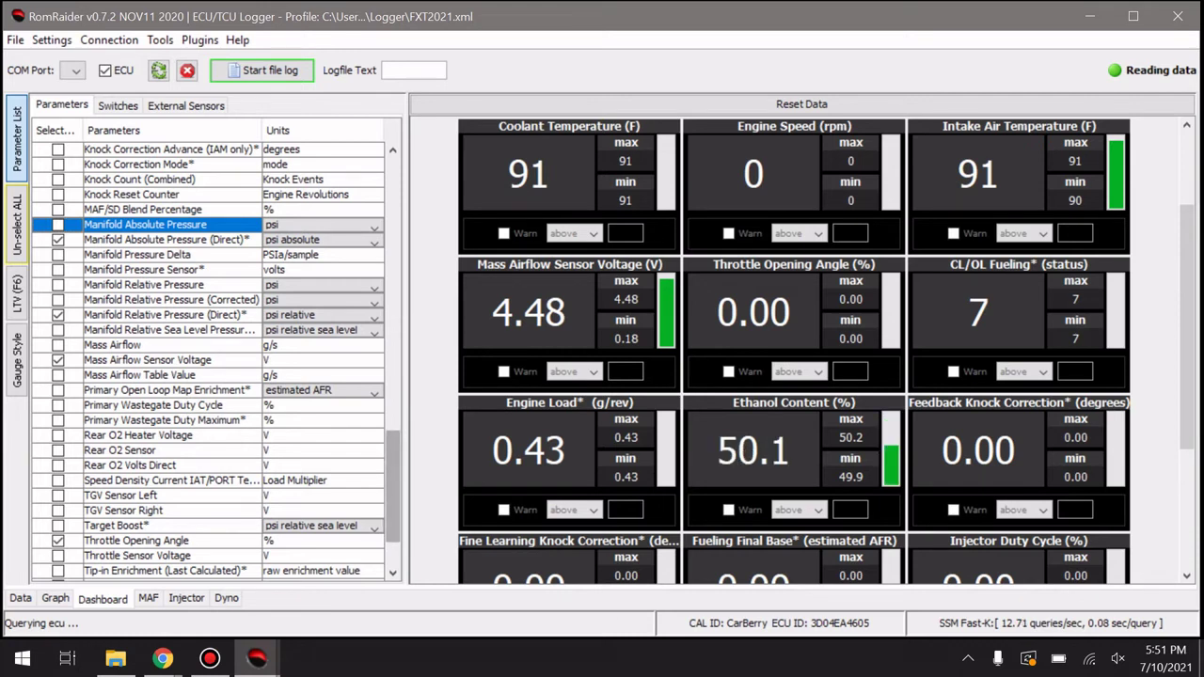
pyautogui.scroll(-2, 216, 361)
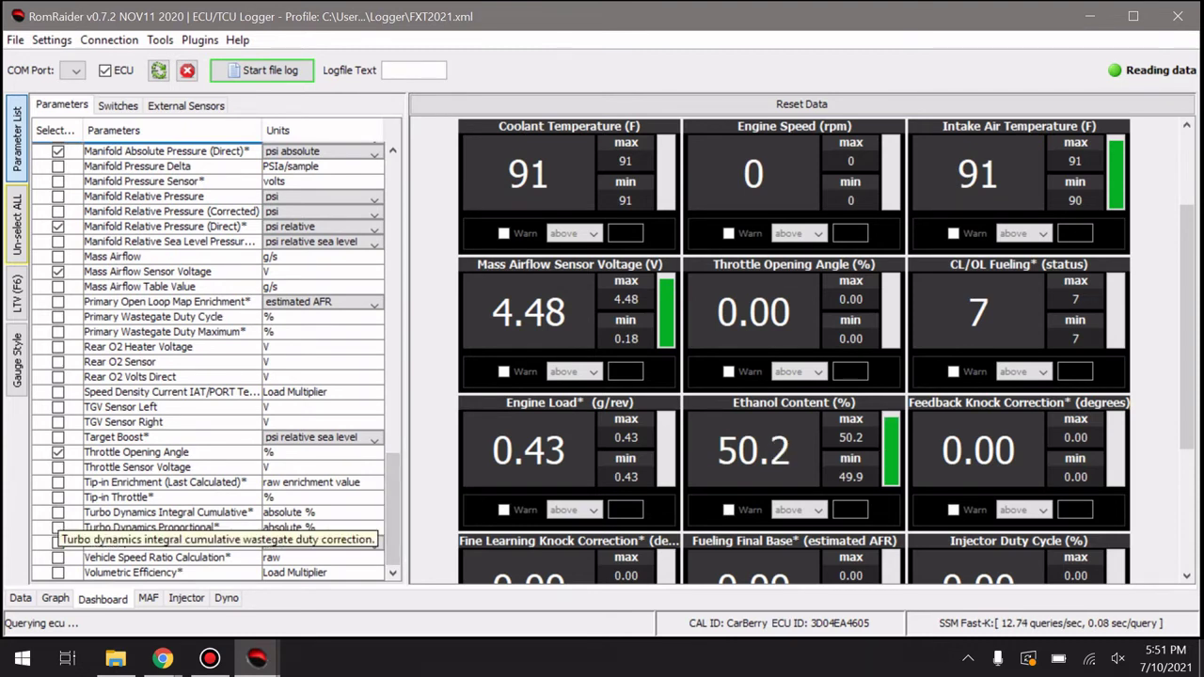
pyautogui.click(57, 512)
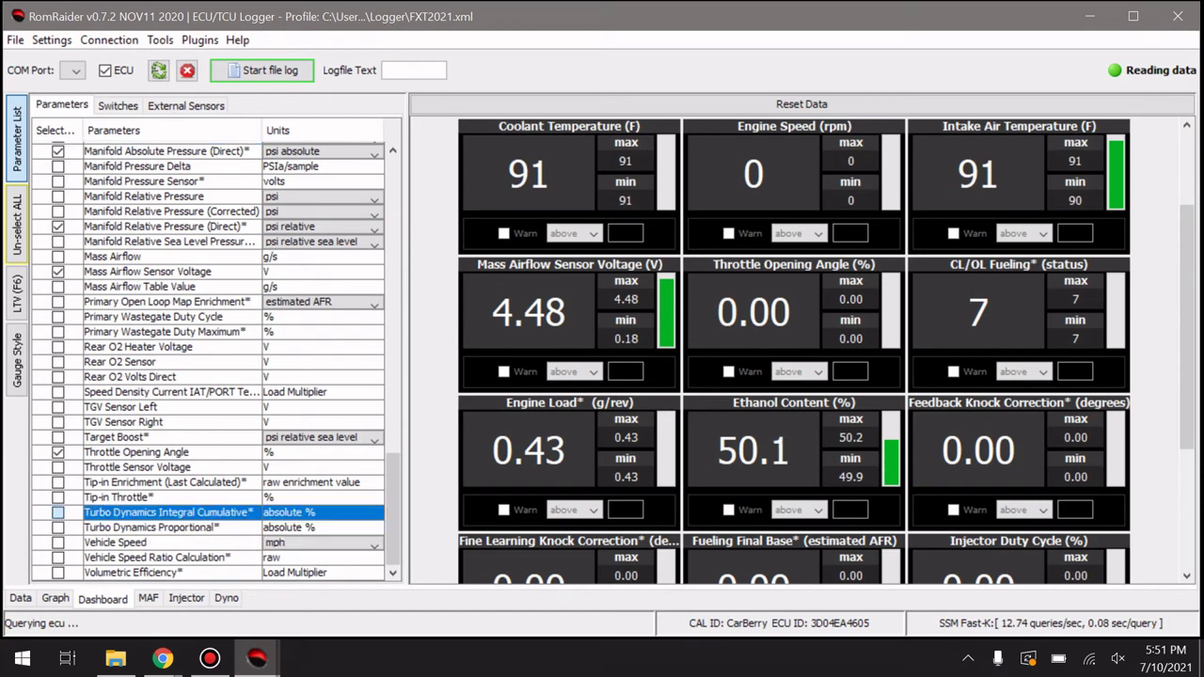
pyautogui.click(57, 528)
pyautogui.click(57, 527)
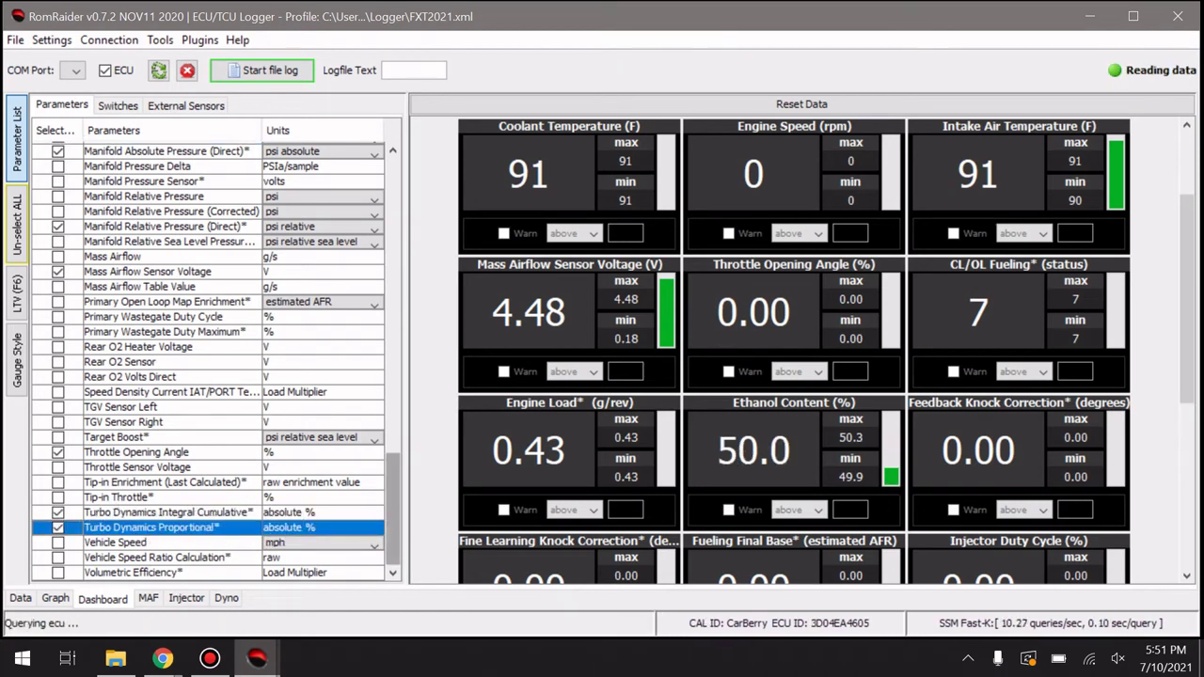
# Review the full parameter list for missing entries and add Target Boost, in psi relative sea level, to the logged parameters
pyautogui.scroll(20, 216, 361)
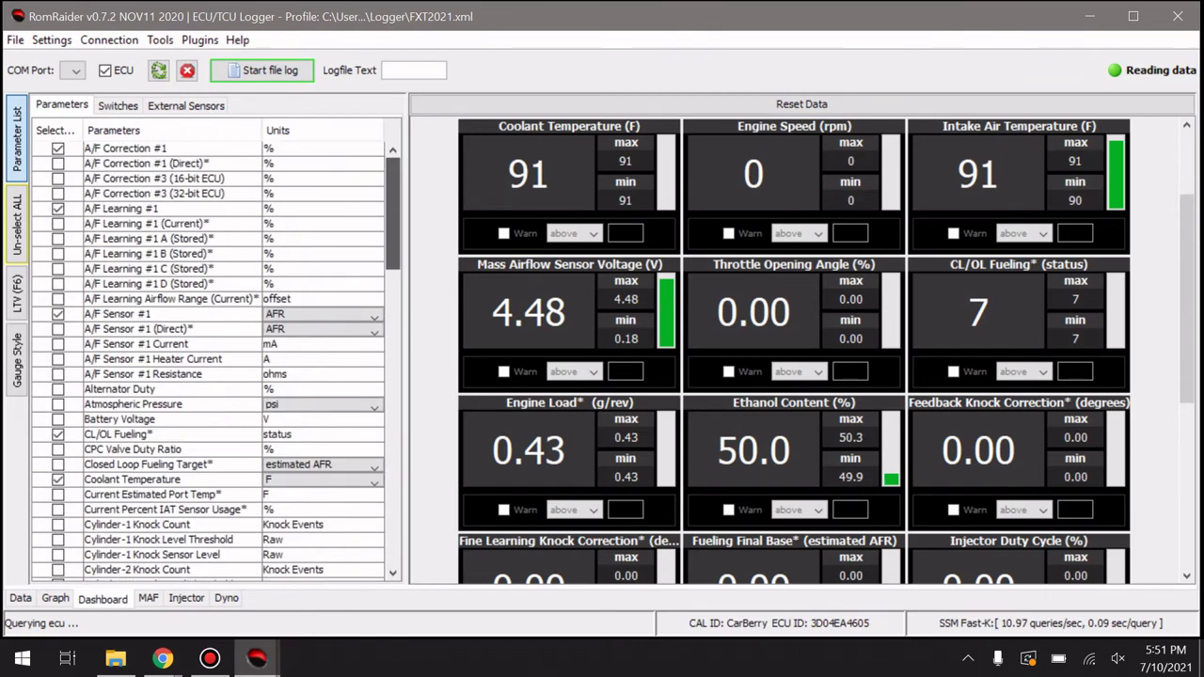
pyautogui.scroll(-15, 217, 361)
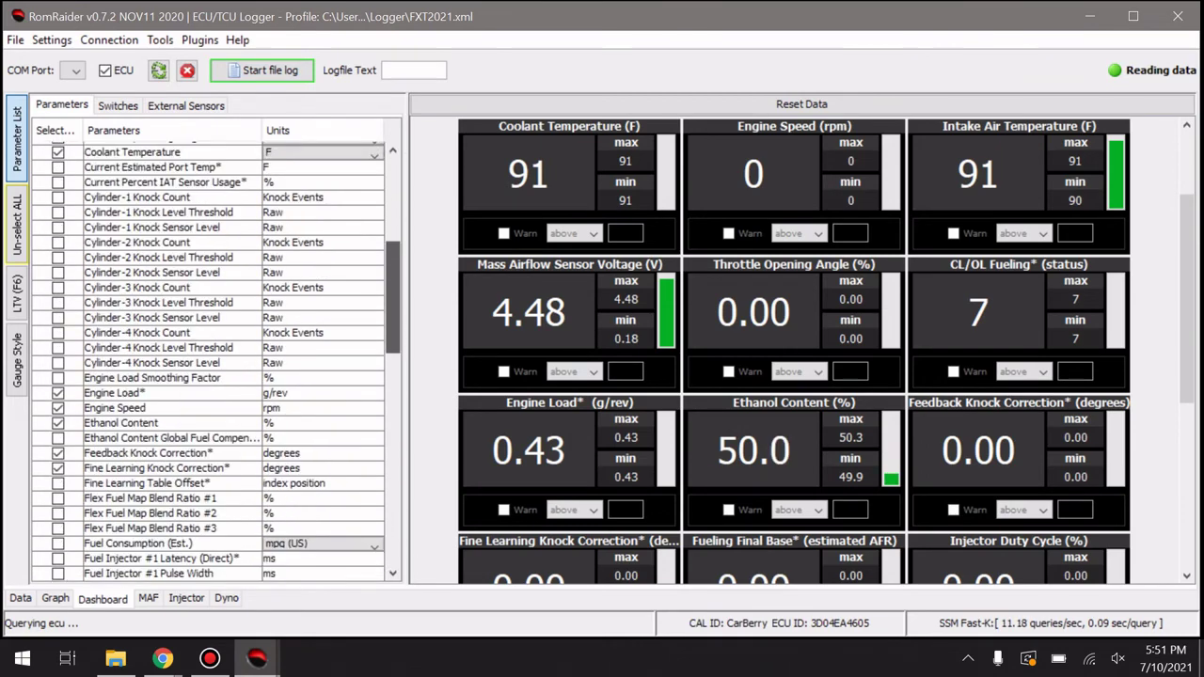
pyautogui.scroll(-15, 216, 361)
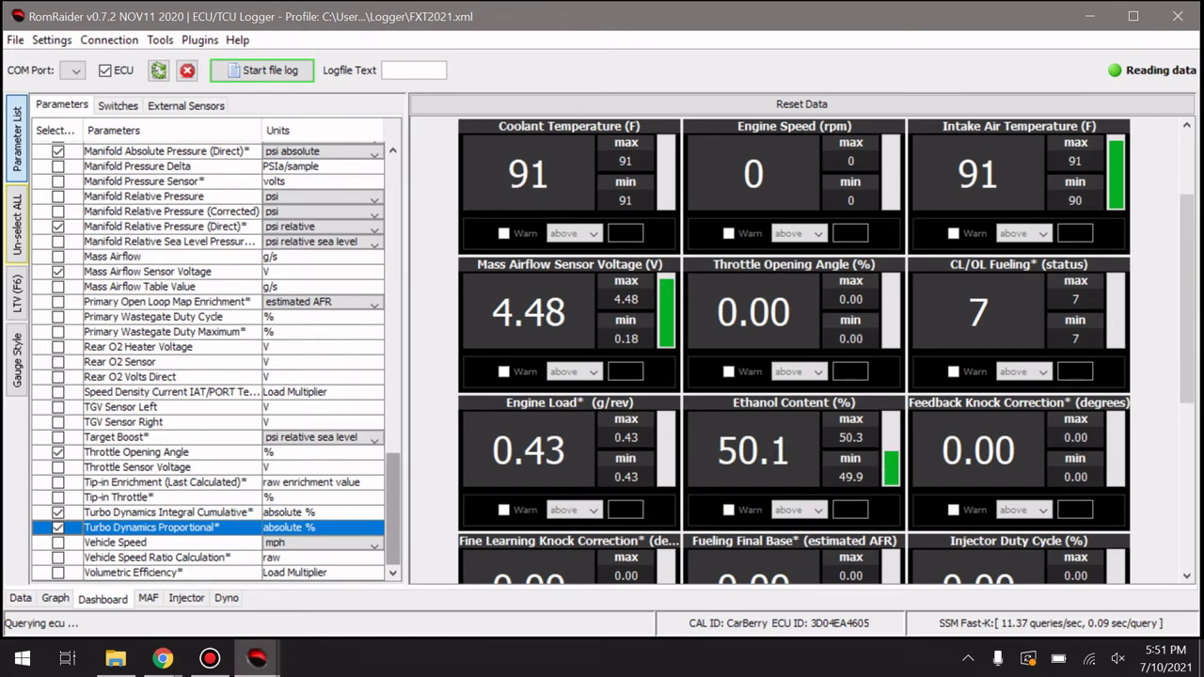
pyautogui.scroll(5, 216, 361)
pyautogui.scroll(20, 216, 361)
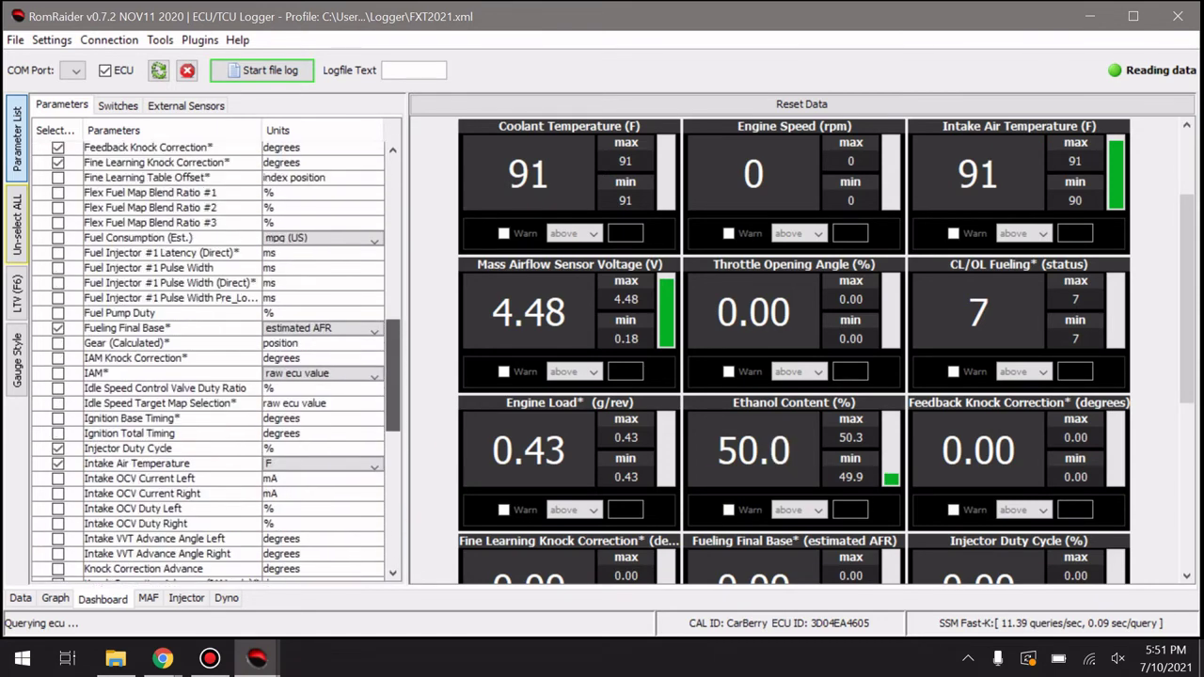
pyautogui.scroll(4, 216, 361)
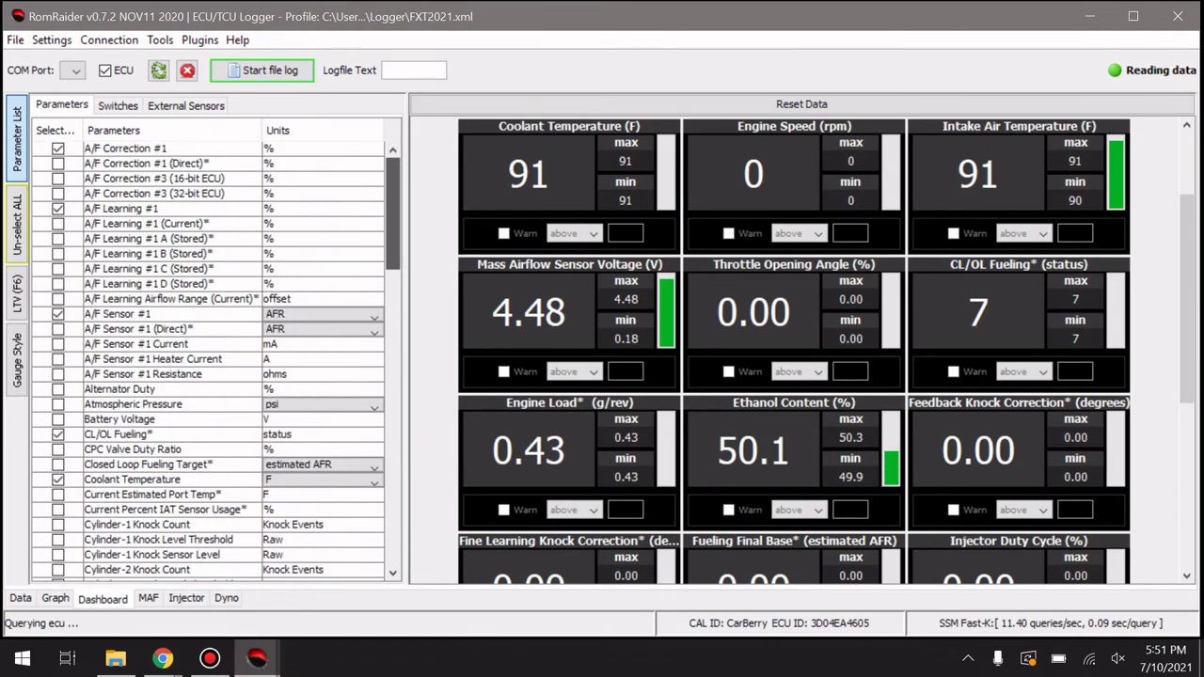
pyautogui.scroll(-18, 217, 361)
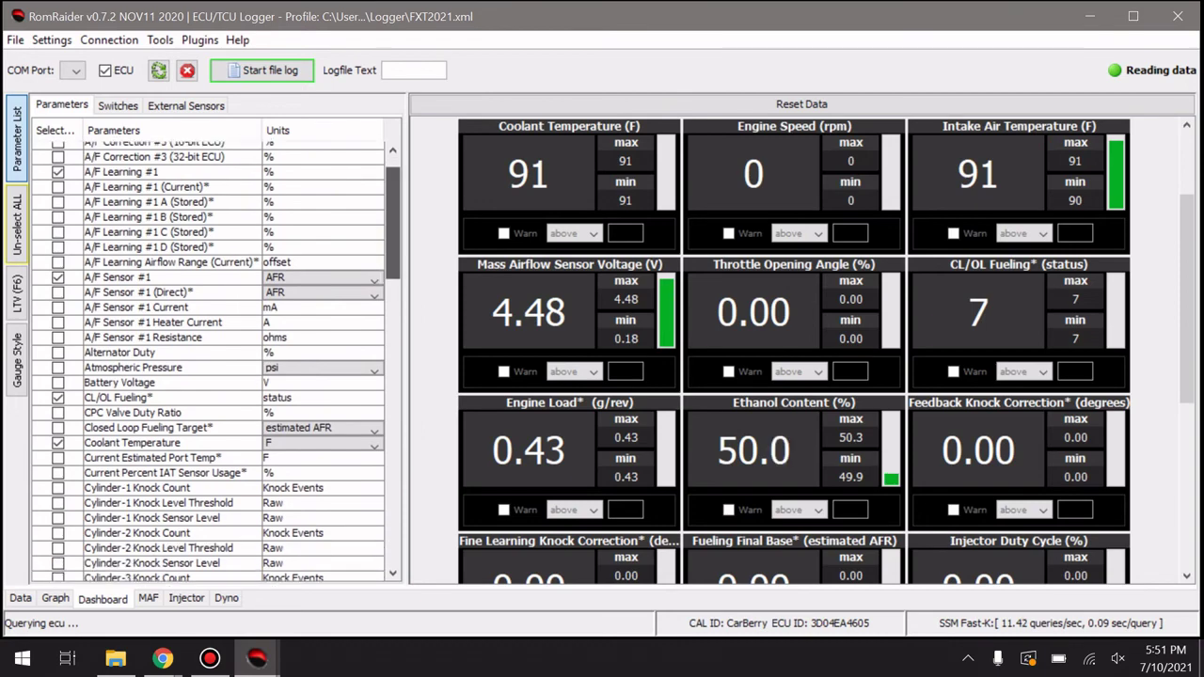
pyautogui.moveTo(393, 360); pyautogui.dragTo(393, 510)
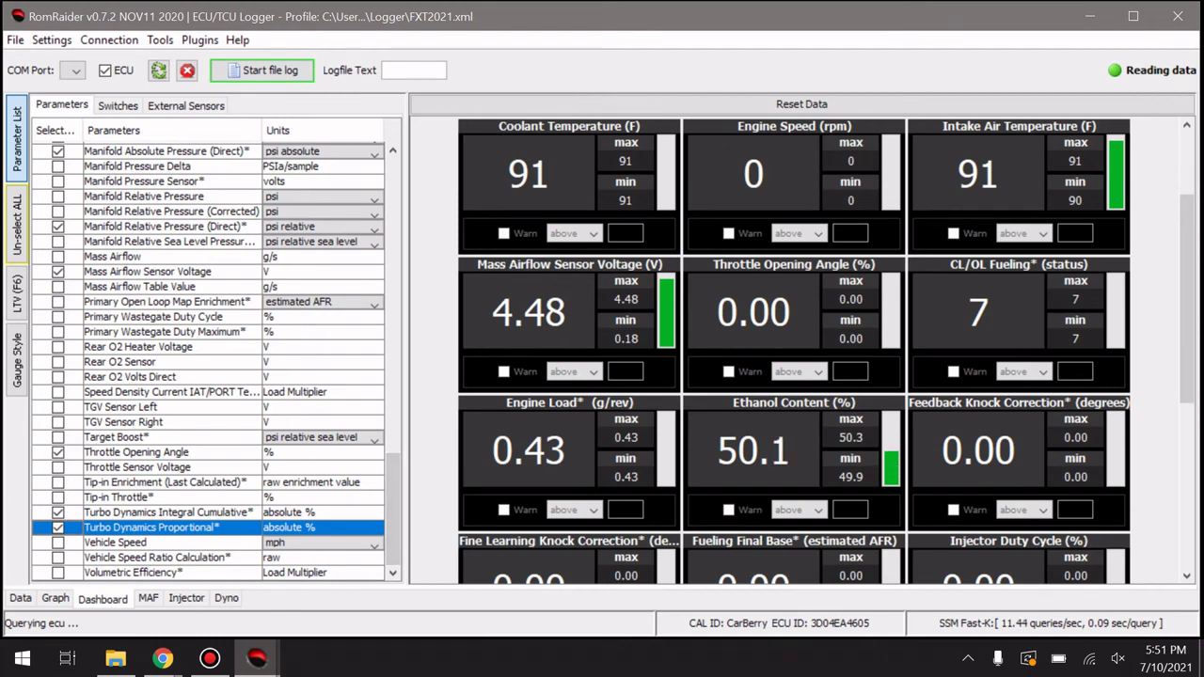
pyautogui.click(113, 436)
pyautogui.click(57, 437)
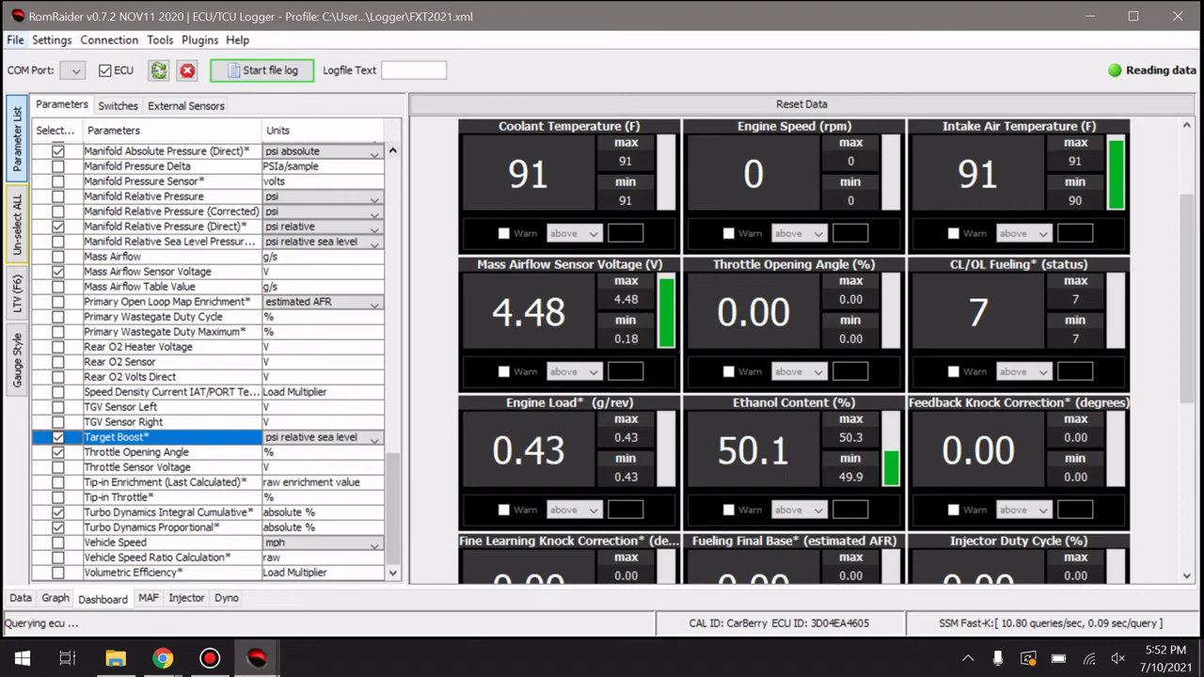
# Save the logger profile under the new name WRX2021.xml in the Logger folder
pyautogui.click(15, 40)
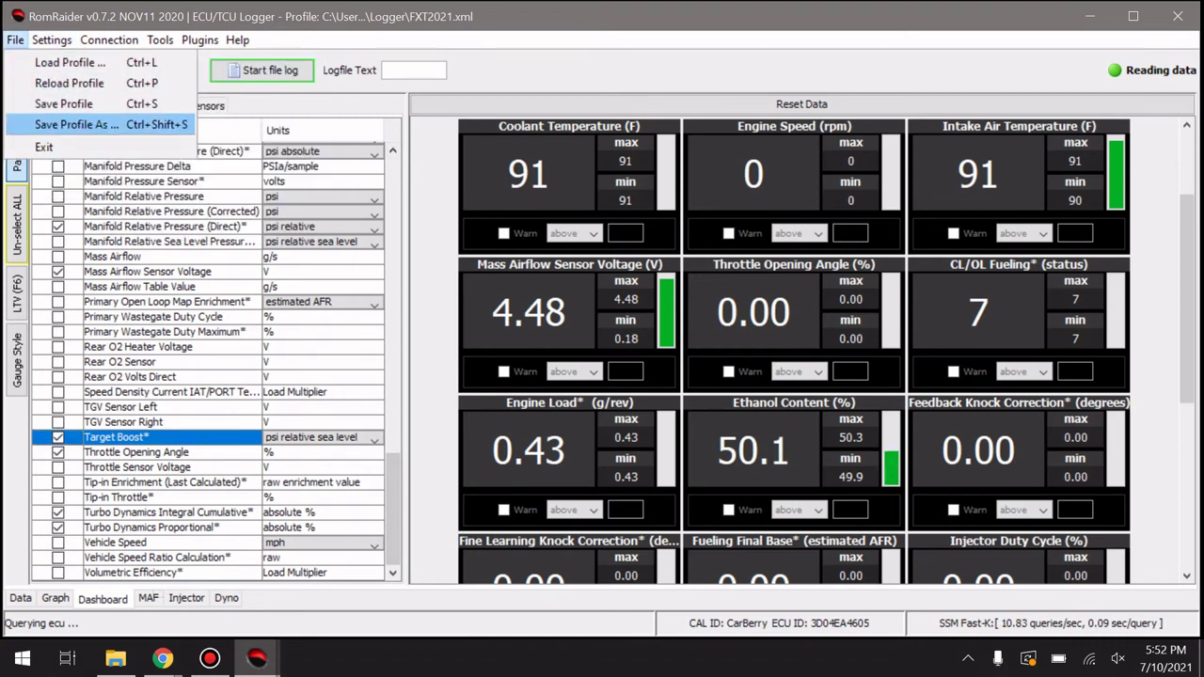
pyautogui.click(75, 124)
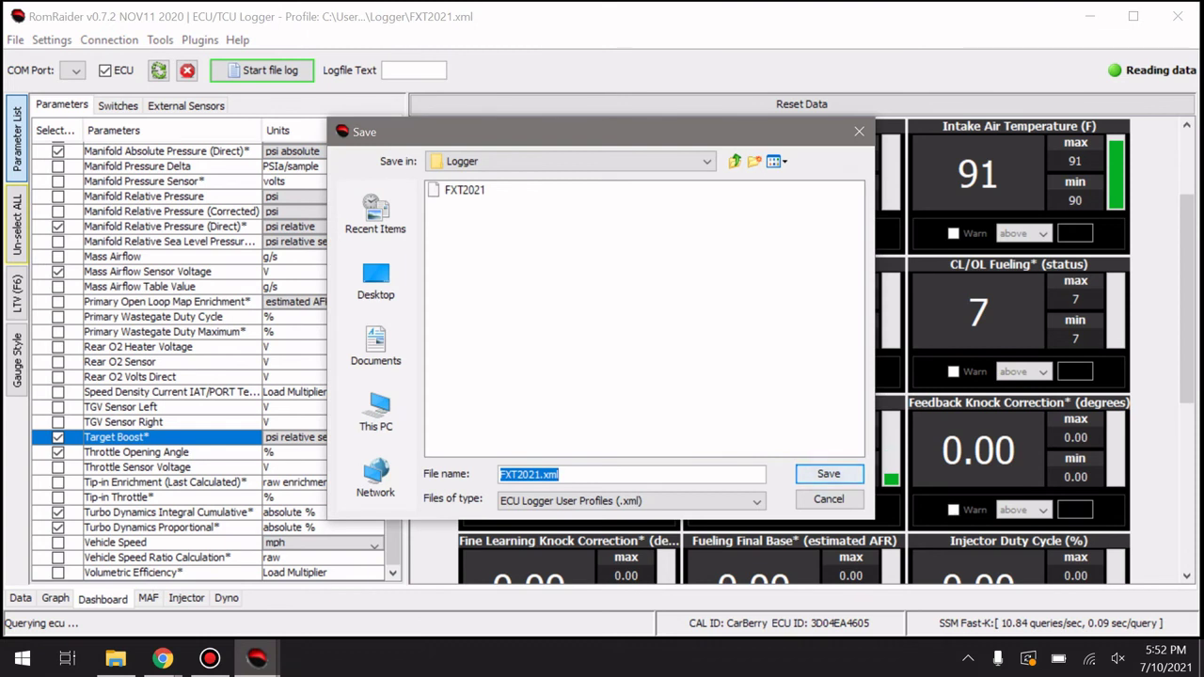
pyautogui.click(543, 474)
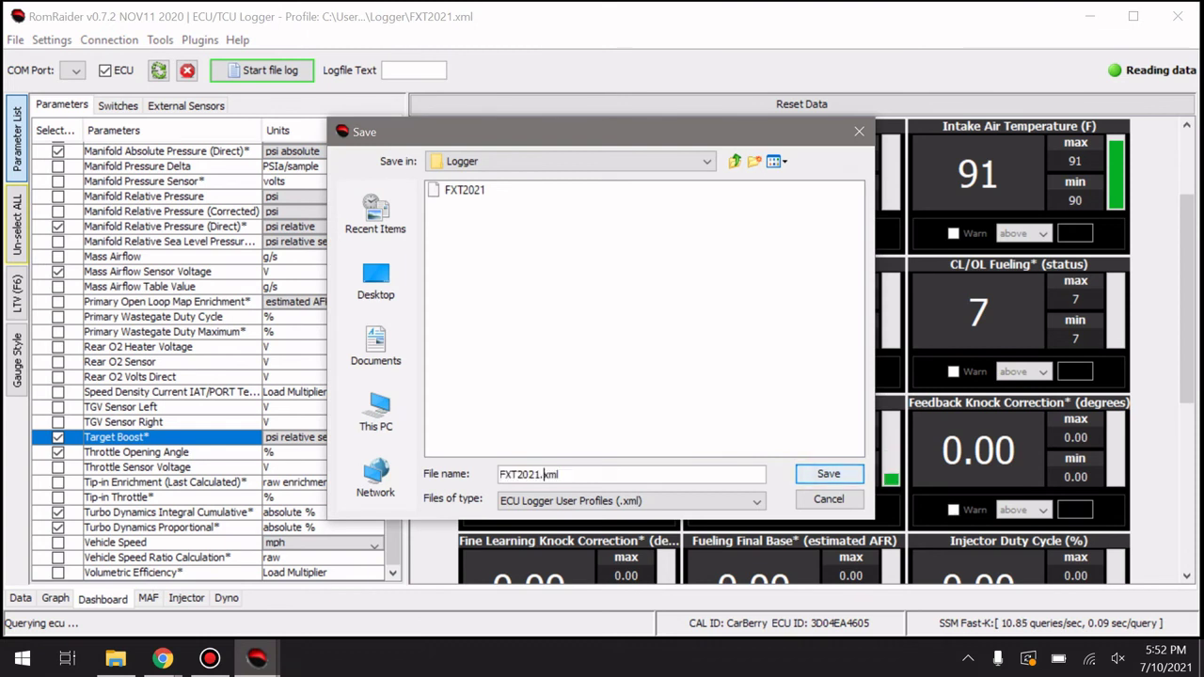
pyautogui.press('BackSpace')
pyautogui.press('BackSpace')
pyautogui.press('BackSpace')
pyautogui.press('BackSpace')
pyautogui.press('BackSpace')
pyautogui.press('BackSpace')
pyautogui.write('WRX')
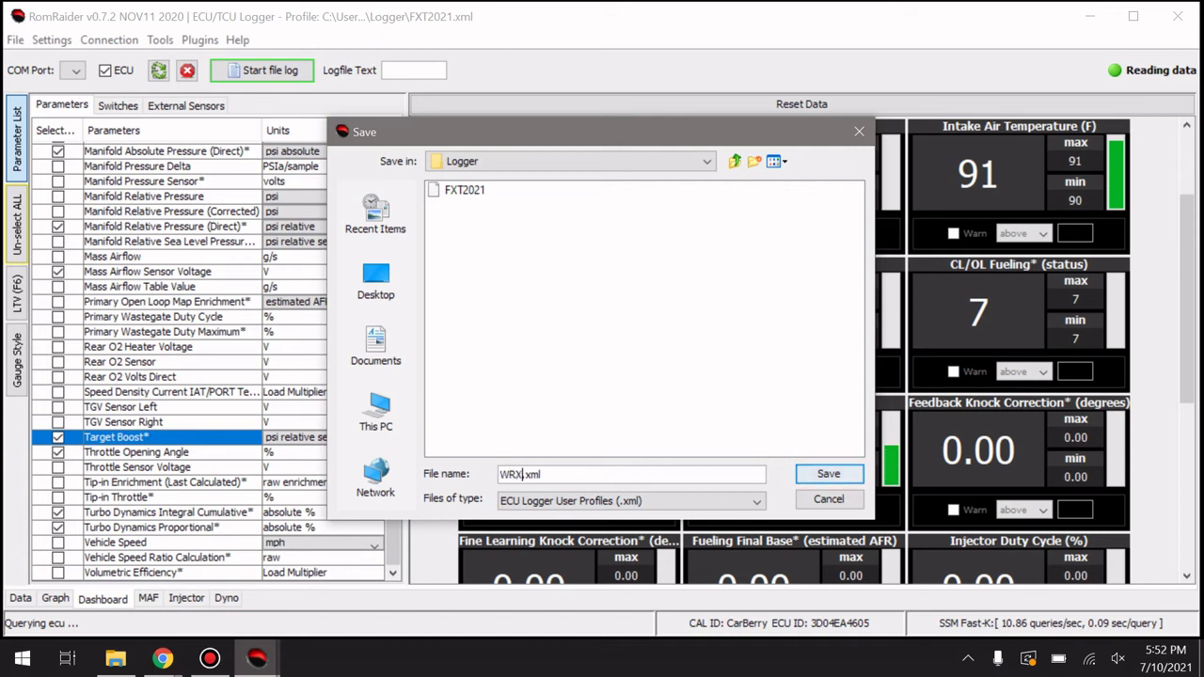
pyautogui.write('2021')
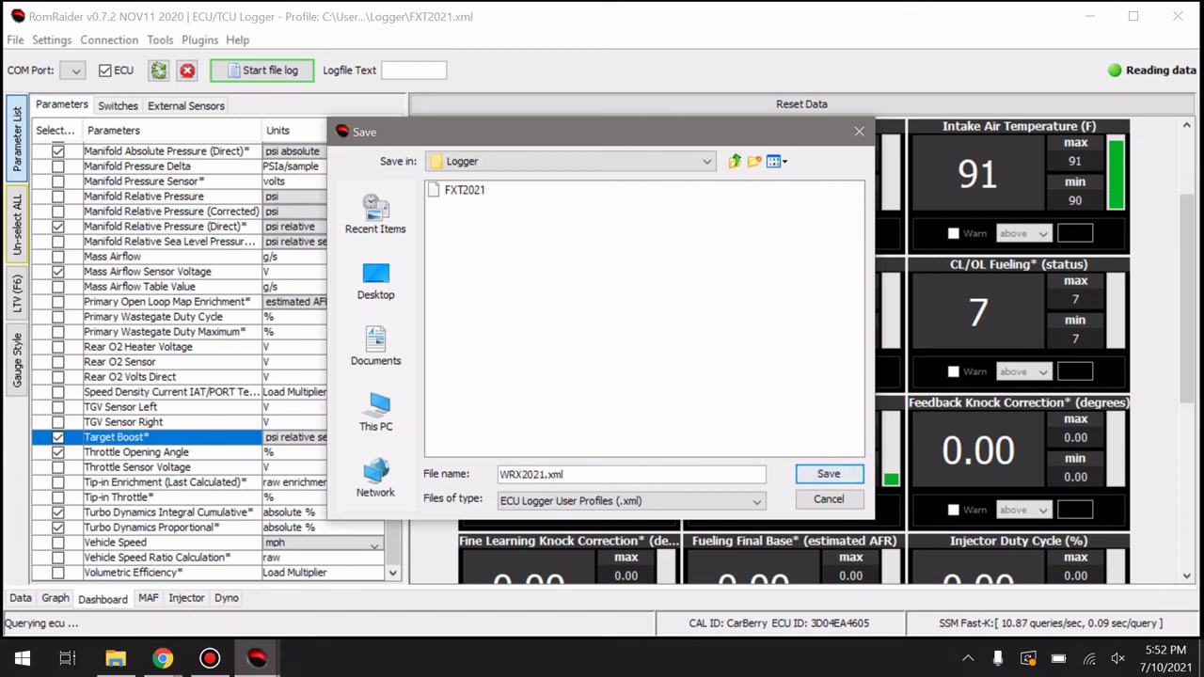
pyautogui.press('Return')
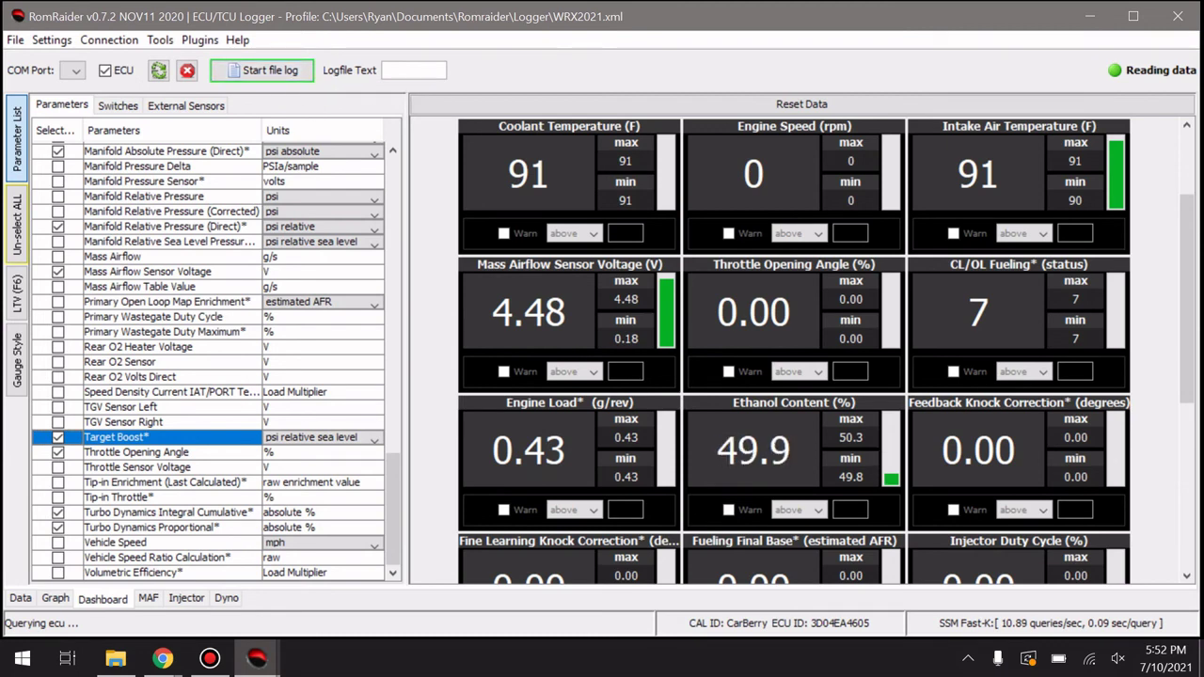
# Narrow the parameter list so the dashboard gauges get more room, and start logging to file
pyautogui.moveTo(405, 338); pyautogui.dragTo(123, 339)
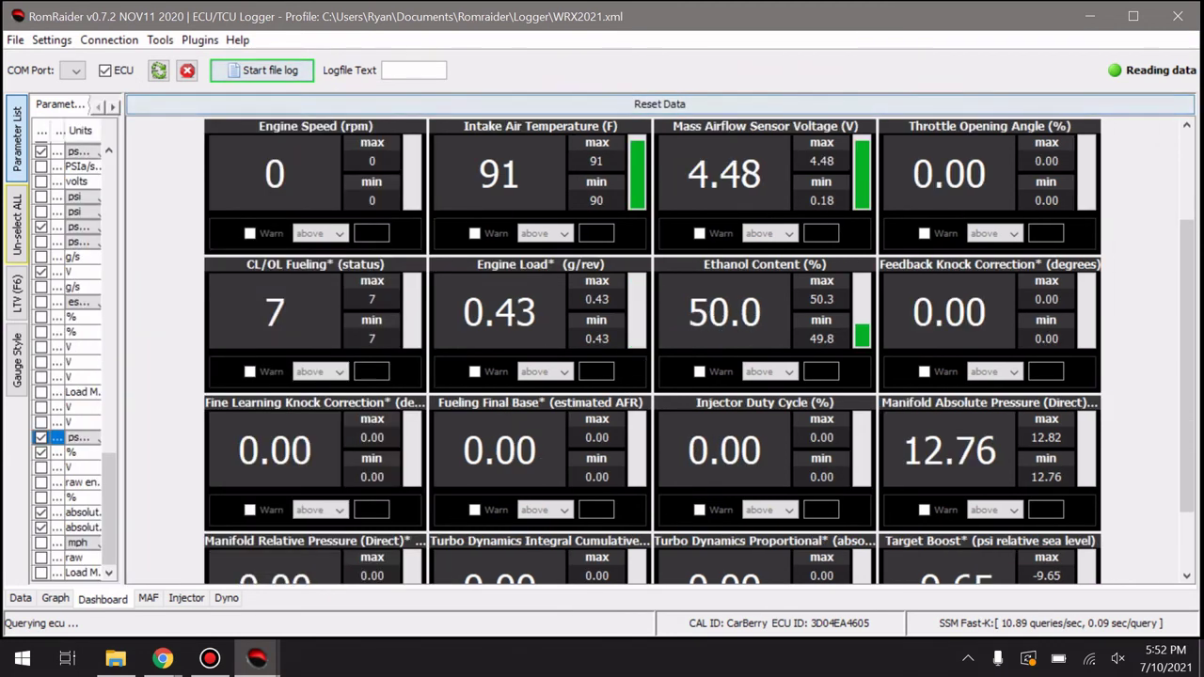
pyautogui.press('F1')
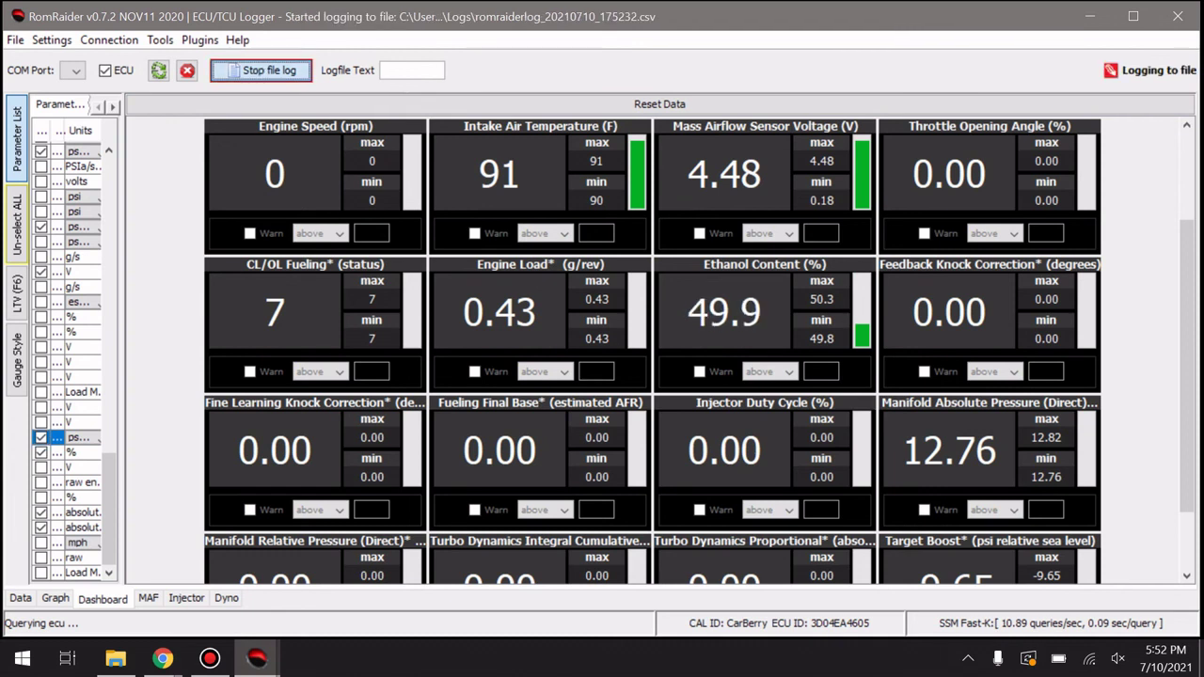